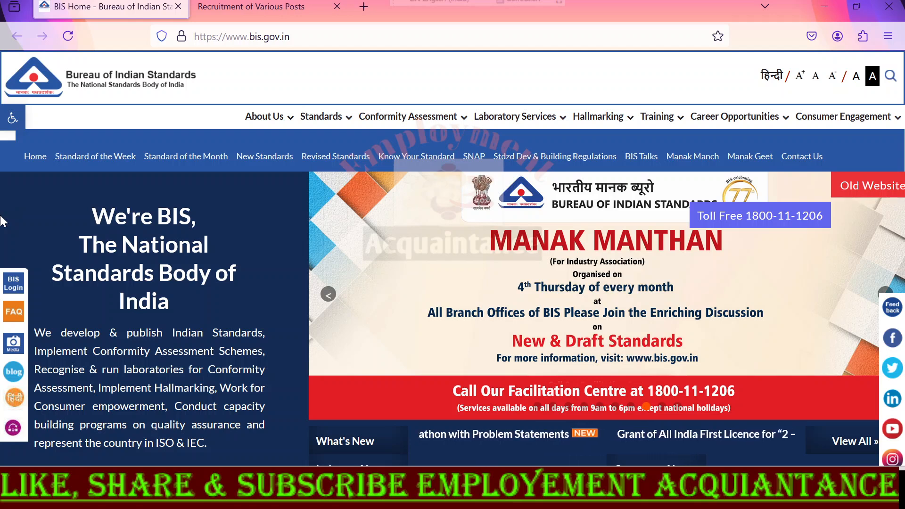
Step: Open the Recruitment of Various Posts page and start a new registration, going through the name and mobile number fields of the basic information form
{"action": "left_click", "coordinate": [250, 6]}
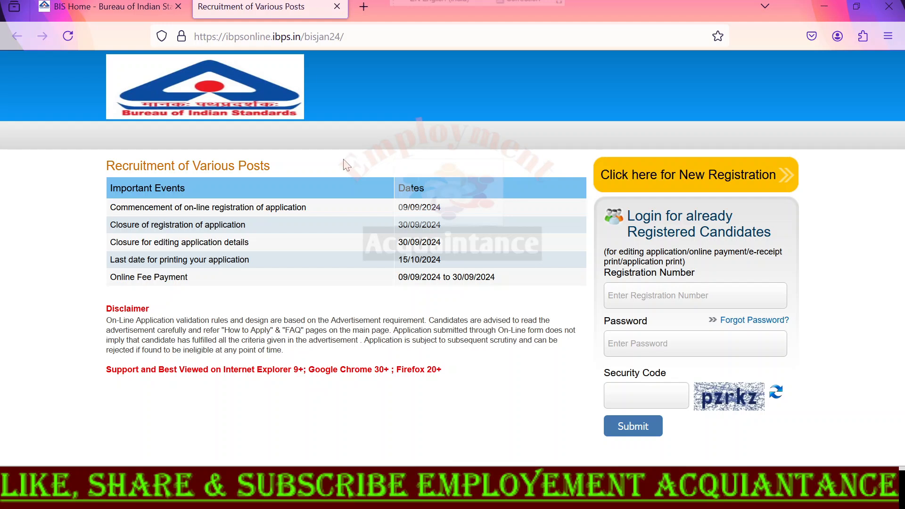
{"action": "left_click", "coordinate": [682, 176]}
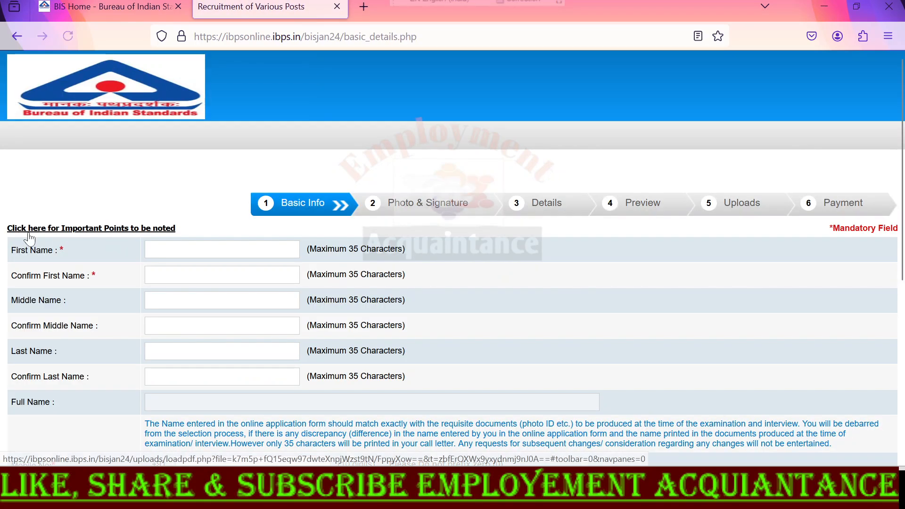
{"action": "scroll", "coordinate": [66, 238], "scroll_direction": "down", "scroll_amount": 2}
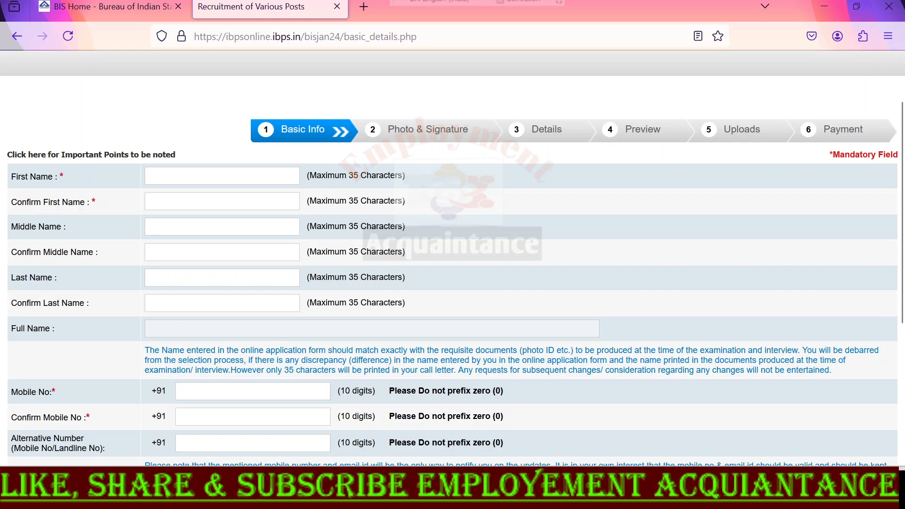
{"action": "left_click", "coordinate": [212, 278]}
{"action": "scroll", "coordinate": [132, 388], "scroll_direction": "down", "scroll_amount": 3}
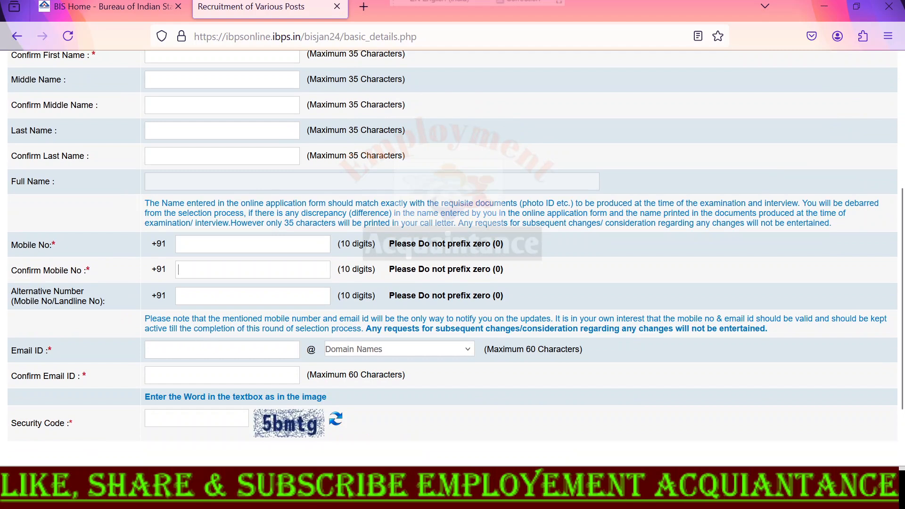
Step: Set the email domain to gmail.com and save the basic information to continue to the photo and signature stage
{"action": "left_click", "coordinate": [222, 349]}
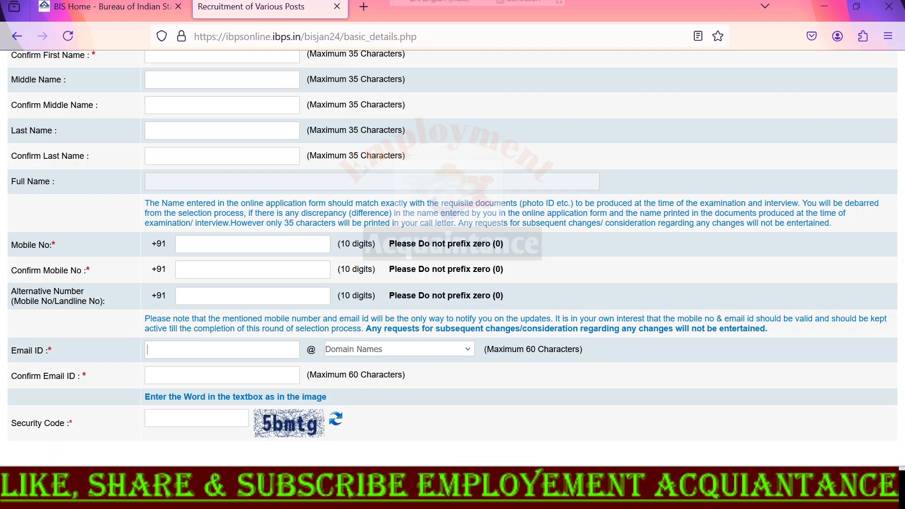
{"action": "left_click", "coordinate": [400, 349]}
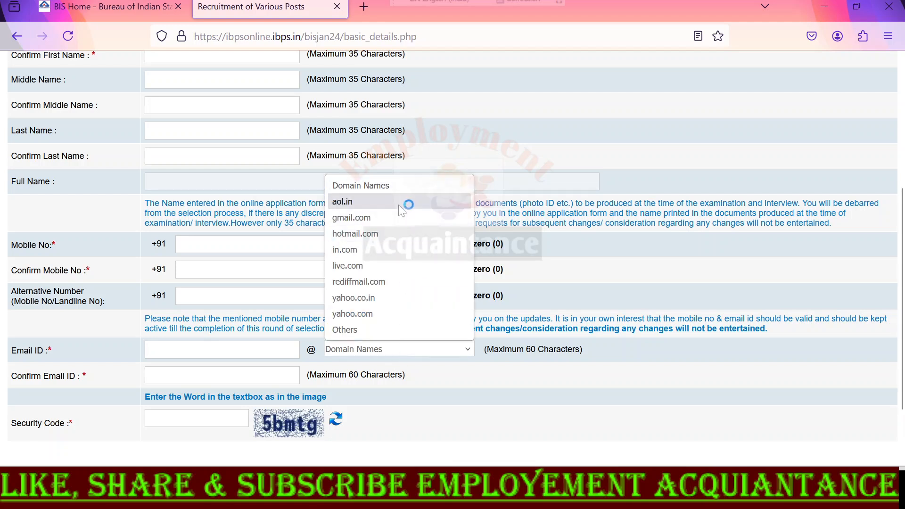
{"action": "left_click", "coordinate": [379, 217]}
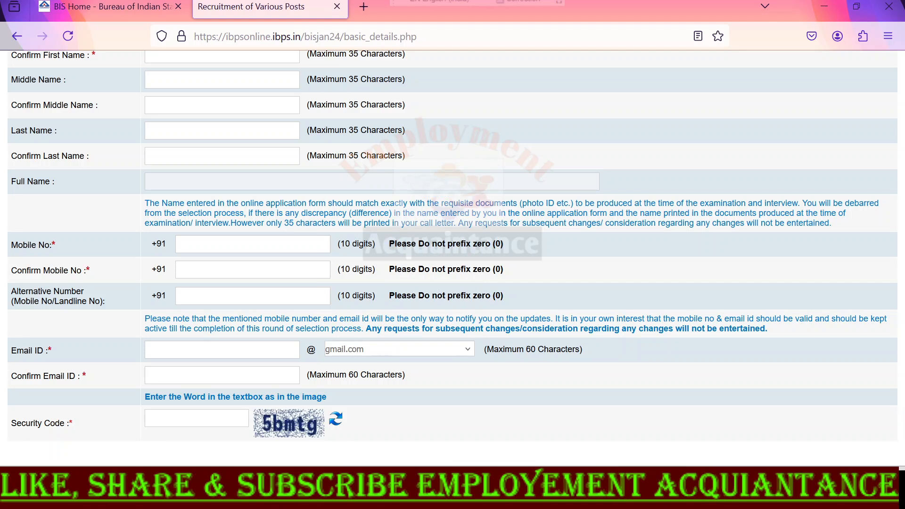
{"action": "key", "text": "Tab"}
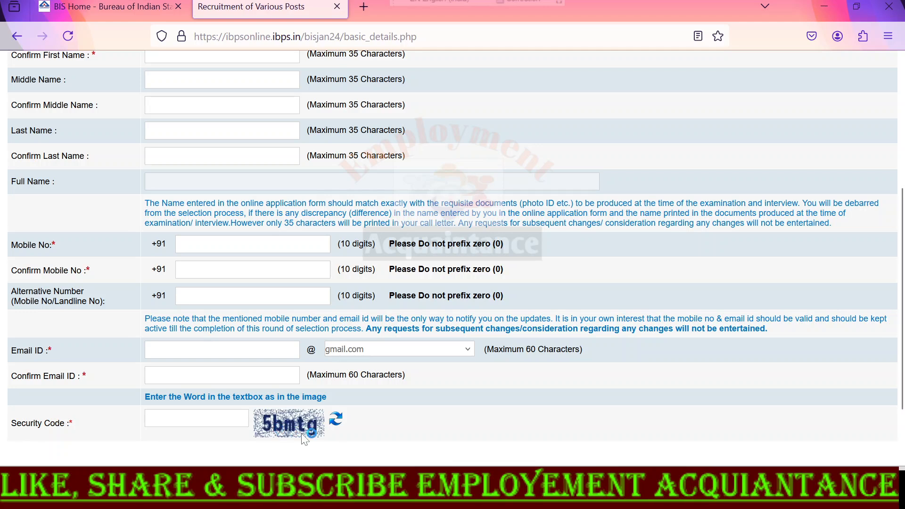
{"action": "scroll", "coordinate": [653, 359], "scroll_direction": "down", "scroll_amount": 2}
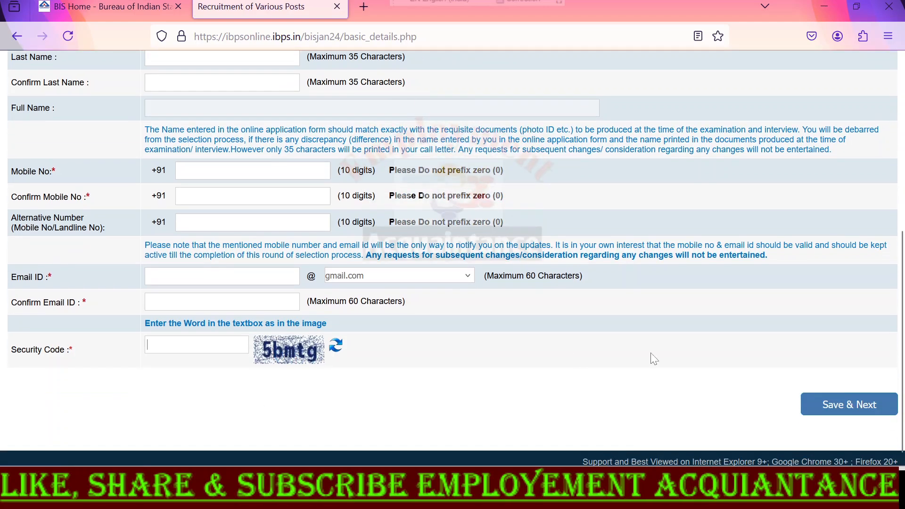
{"action": "left_click", "coordinate": [867, 408]}
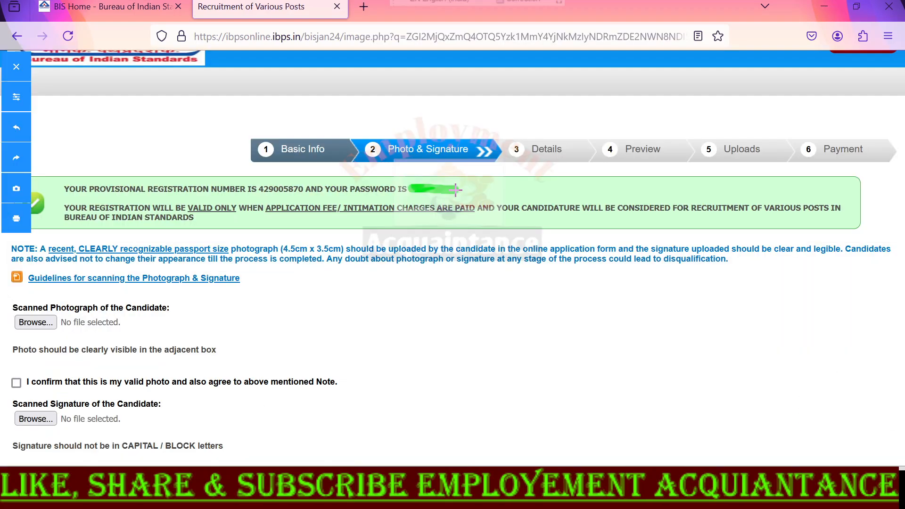
Step: Mark the provisional registration message with a green check mark, an underline and an outline around the registration number and password line
{"action": "left_click_drag", "start_coordinate": [83, 168], "coordinate": [149, 137]}
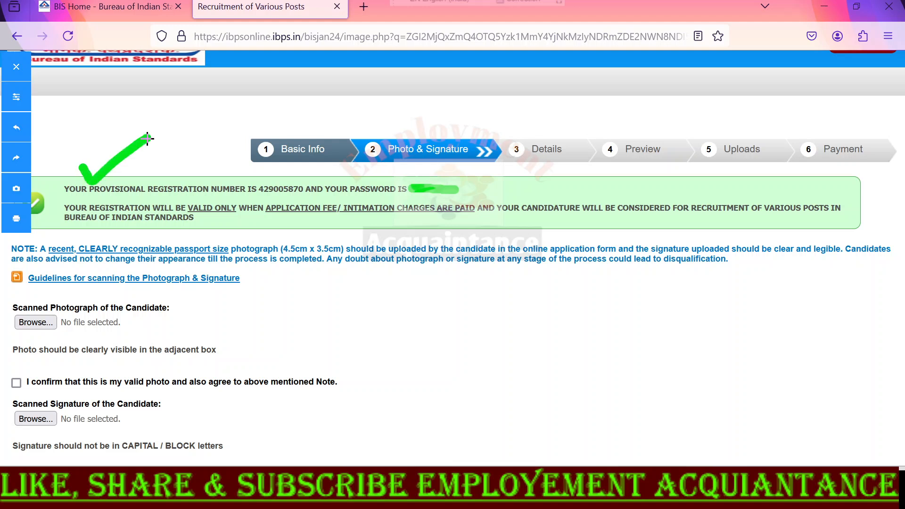
{"action": "left_click_drag", "start_coordinate": [63, 196], "coordinate": [459, 191]}
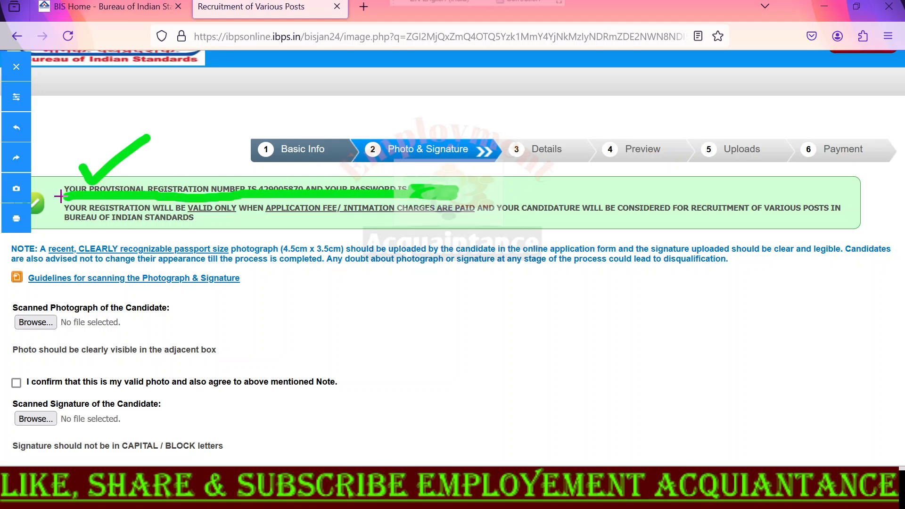
{"action": "mouse_move", "coordinate": [56, 195]}
{"action": "left_mouse_down"}
{"action": "mouse_move", "coordinate": [73, 169]}
{"action": "mouse_move", "coordinate": [213, 180]}
{"action": "mouse_move", "coordinate": [447, 173]}
{"action": "mouse_move", "coordinate": [451, 185]}
{"action": "left_mouse_up"}
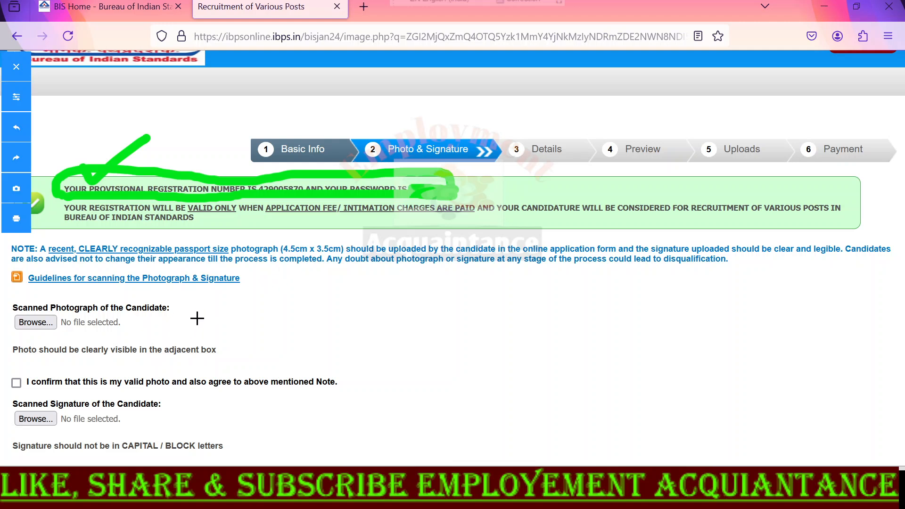
Step: Draw green check marks beside the scanned photograph and scanned signature upload fields and mark the scanning guidelines link
{"action": "left_click_drag", "start_coordinate": [194, 316], "coordinate": [295, 298]}
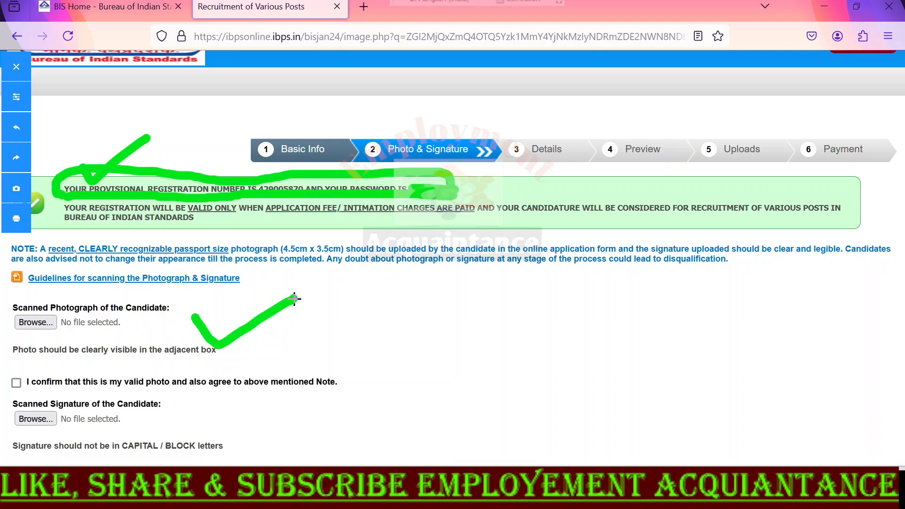
{"action": "left_click_drag", "start_coordinate": [227, 409], "coordinate": [286, 403]}
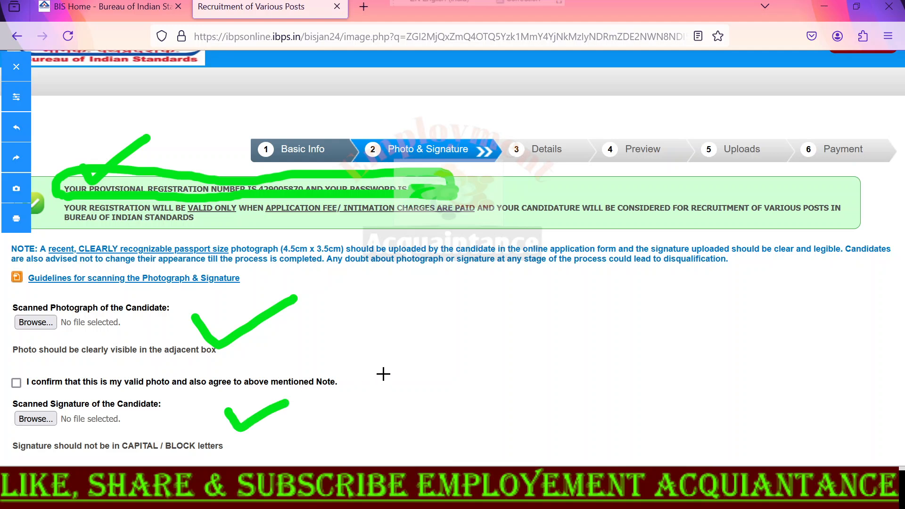
{"action": "mouse_move", "coordinate": [30, 290]}
{"action": "left_mouse_down"}
{"action": "mouse_move", "coordinate": [257, 287]}
{"action": "mouse_move", "coordinate": [250, 265]}
{"action": "mouse_move", "coordinate": [147, 265]}
{"action": "mouse_move", "coordinate": [19, 276]}
{"action": "mouse_move", "coordinate": [20, 288]}
{"action": "mouse_move", "coordinate": [32, 290]}
{"action": "left_mouse_up"}
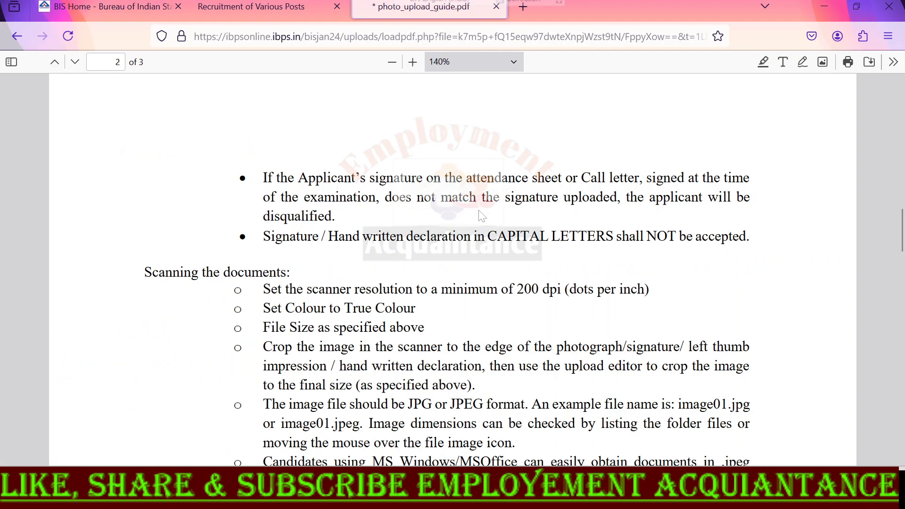
Step: Read the photo upload guide for the photograph, signature, left thumb impression and handwritten declaration specifications
{"action": "scroll", "coordinate": [480, 214], "scroll_direction": "up", "scroll_amount": 10}
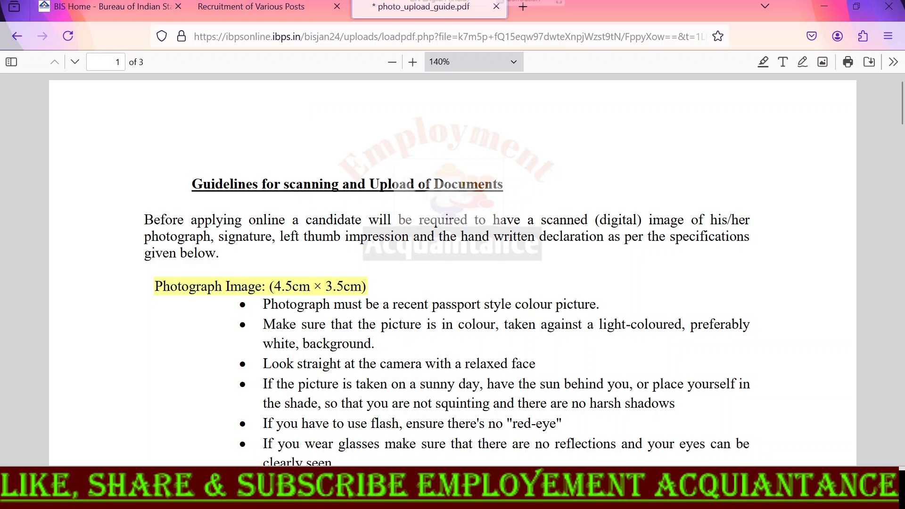
{"action": "scroll", "coordinate": [452, 270], "scroll_direction": "down", "scroll_amount": 3}
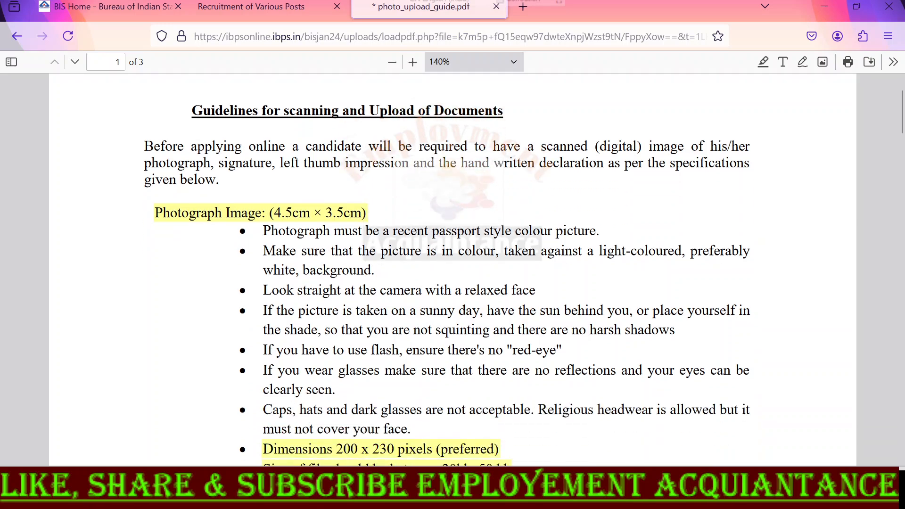
{"action": "scroll", "coordinate": [452, 270], "scroll_direction": "down", "scroll_amount": 3}
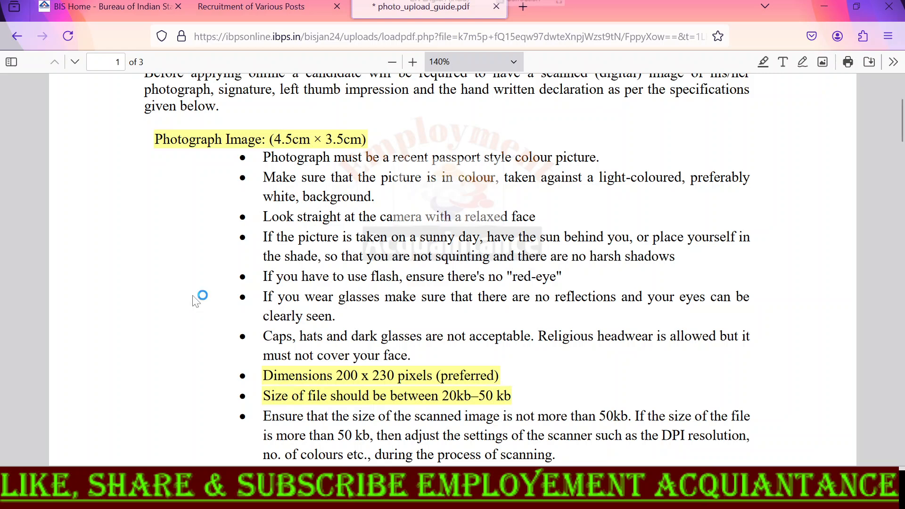
{"action": "scroll", "coordinate": [194, 299], "scroll_direction": "down", "scroll_amount": 5}
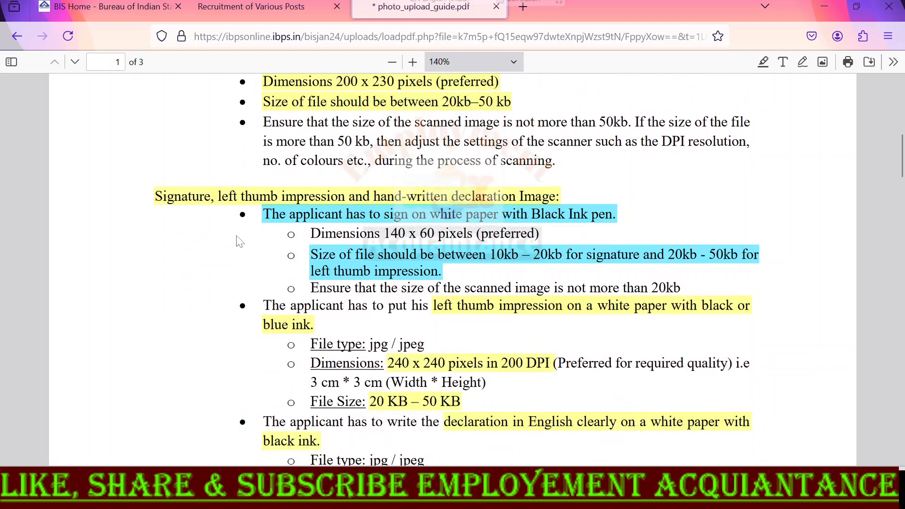
{"action": "scroll", "coordinate": [240, 241], "scroll_direction": "down", "scroll_amount": 3}
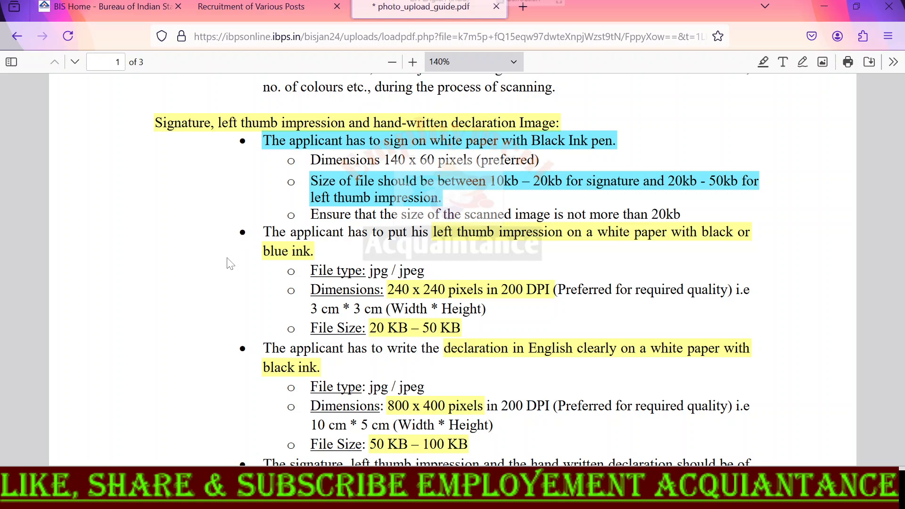
{"action": "scroll", "coordinate": [457, 270], "scroll_direction": "down", "scroll_amount": 3}
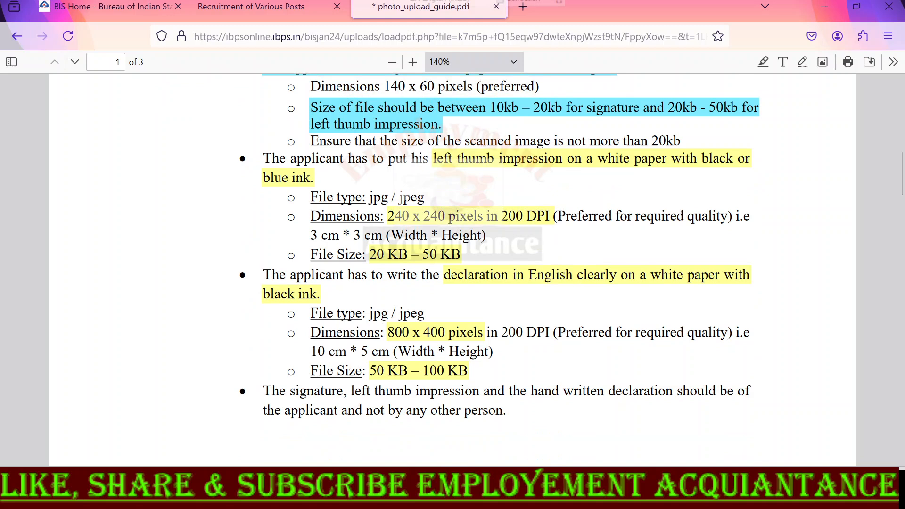
{"action": "scroll", "coordinate": [370, 270], "scroll_direction": "down", "scroll_amount": 1}
{"action": "scroll", "coordinate": [370, 270], "scroll_direction": "down", "scroll_amount": 2}
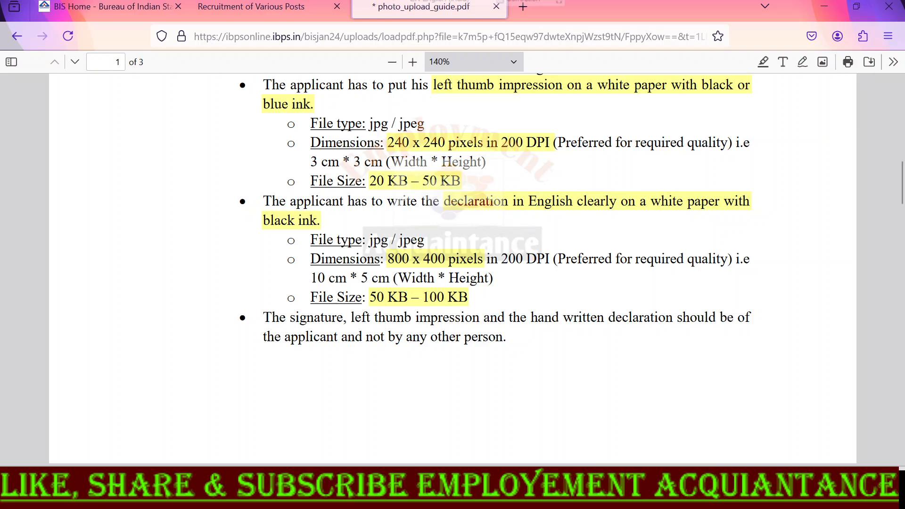
{"action": "scroll", "coordinate": [515, 224], "scroll_direction": "down", "scroll_amount": 4}
{"action": "scroll", "coordinate": [523, 265], "scroll_direction": "up", "scroll_amount": 15}
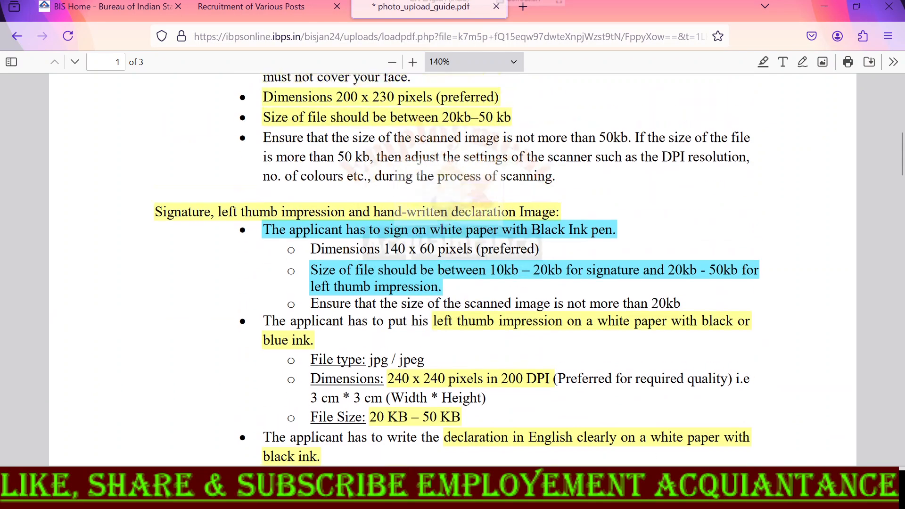
{"action": "scroll", "coordinate": [525, 264], "scroll_direction": "up", "scroll_amount": 5}
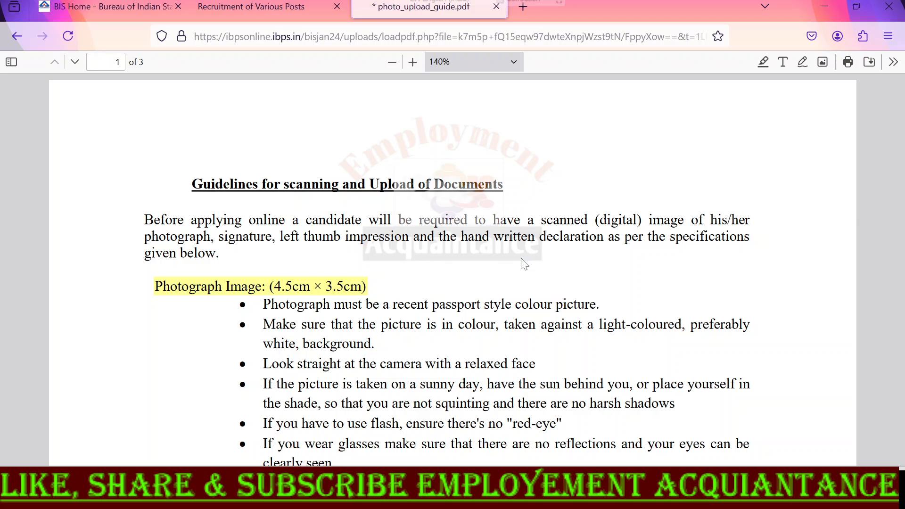
Step: Return to the application's photo and signature page and open the file selection for the scanned photograph
{"action": "key", "text": "ctrl+shift+Tab"}
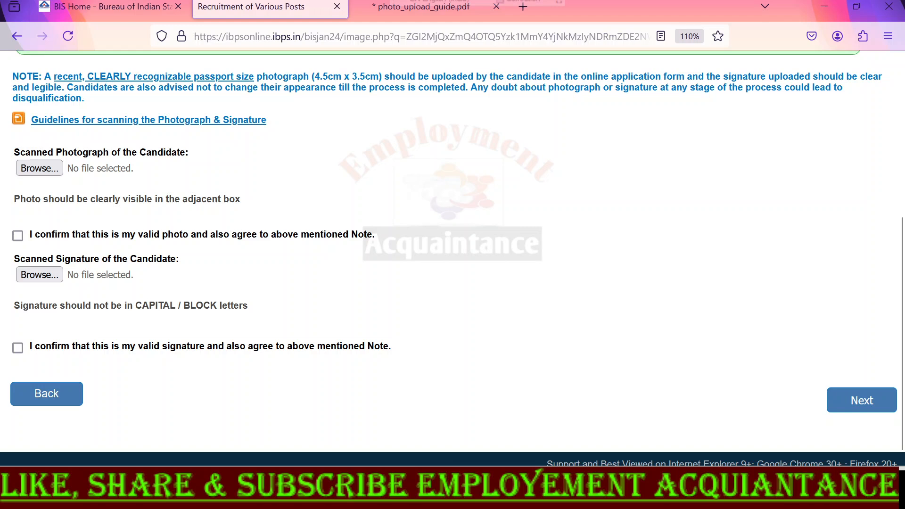
{"action": "left_click", "coordinate": [38, 169]}
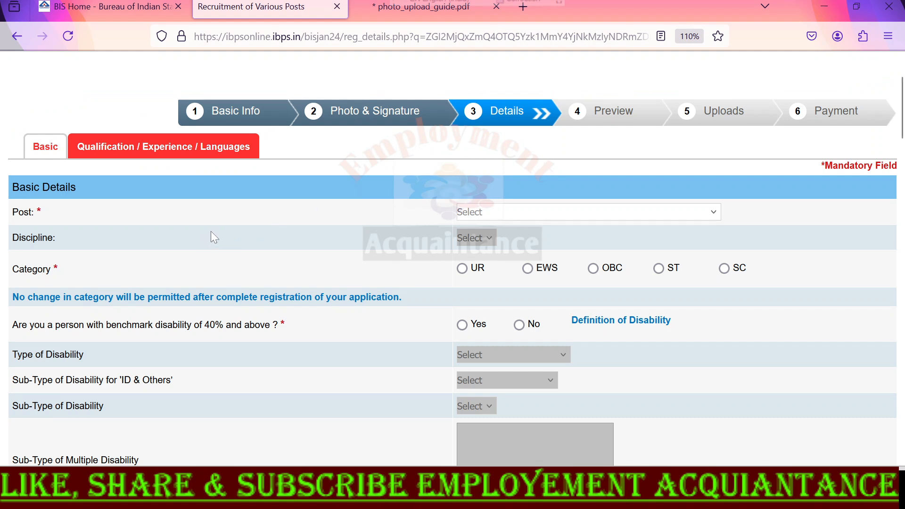
Step: Choose Senior Secretariat Assistant as the post in the basic details
{"action": "left_click", "coordinate": [537, 214]}
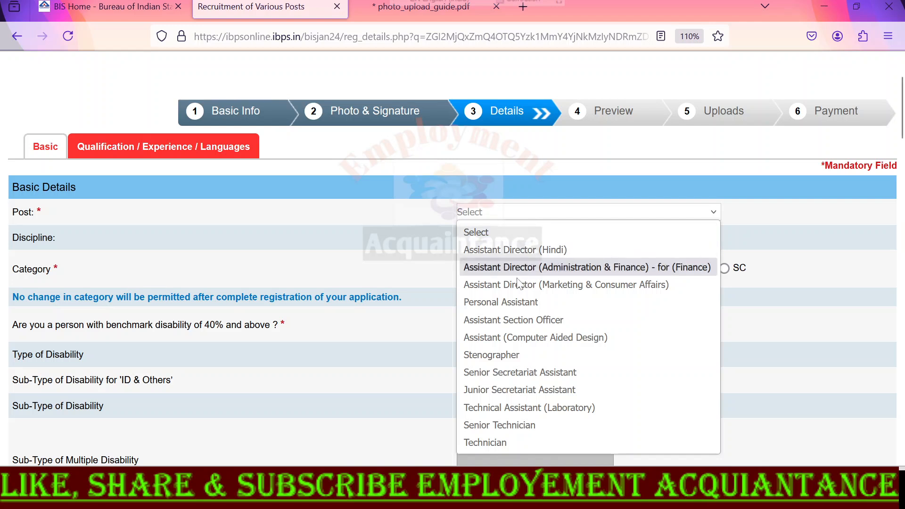
{"action": "left_click", "coordinate": [511, 391]}
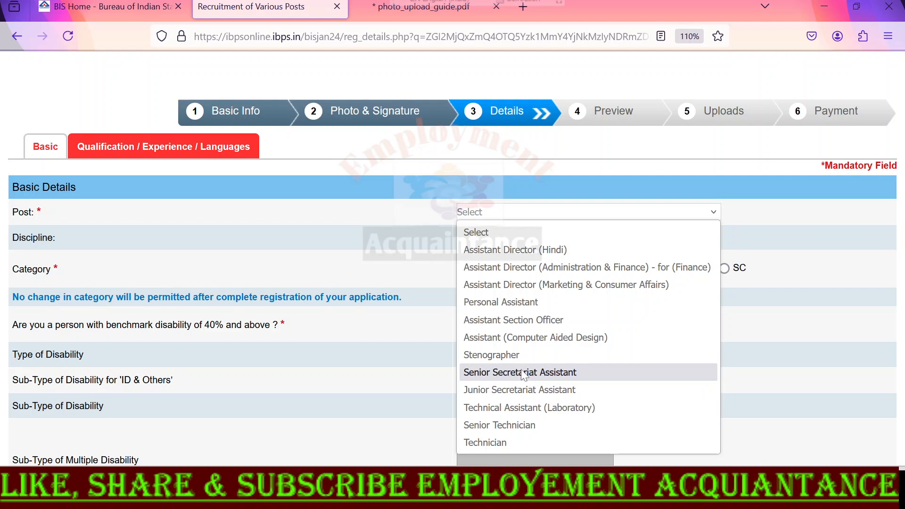
{"action": "left_click", "coordinate": [523, 375]}
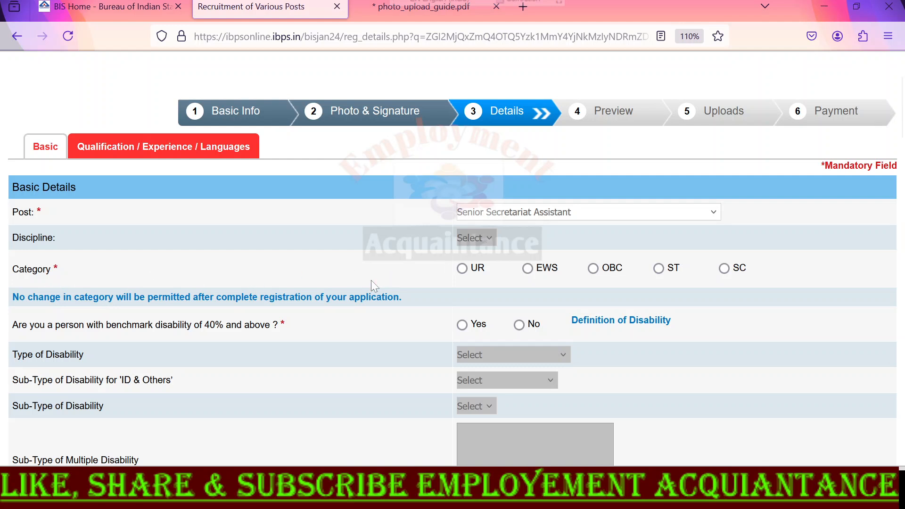
Step: Set the category to UR after trying OBC, acknowledging the category notices
{"action": "left_click", "coordinate": [462, 268]}
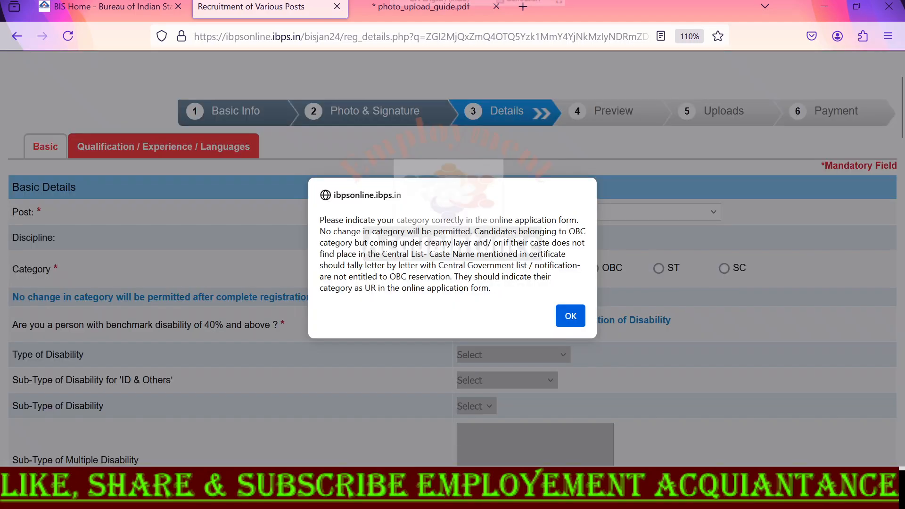
{"action": "left_click", "coordinate": [570, 316]}
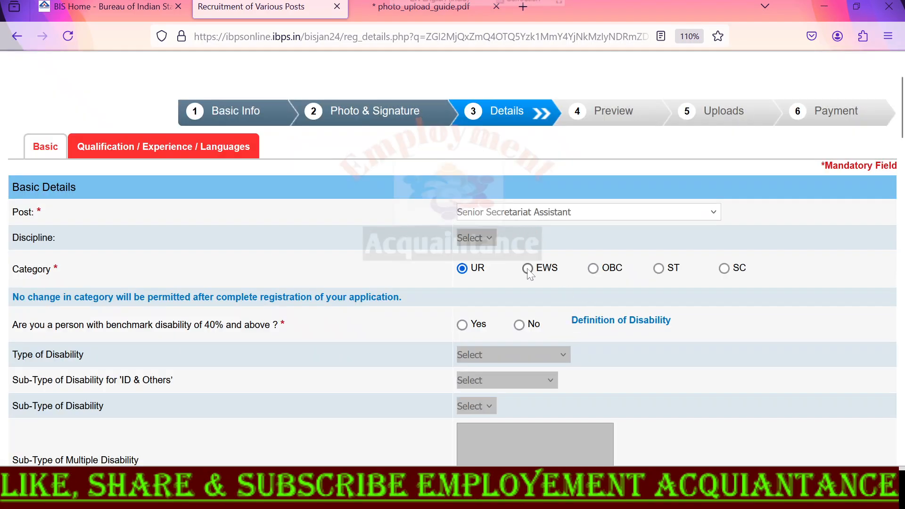
{"action": "left_click", "coordinate": [593, 269]}
{"action": "left_click", "coordinate": [563, 331]}
{"action": "left_click", "coordinate": [462, 269]}
{"action": "left_click", "coordinate": [570, 327]}
Step: Answer Yes to benchmark disability of 40% and above and set the type of disability to HI
{"action": "left_click", "coordinate": [462, 326]}
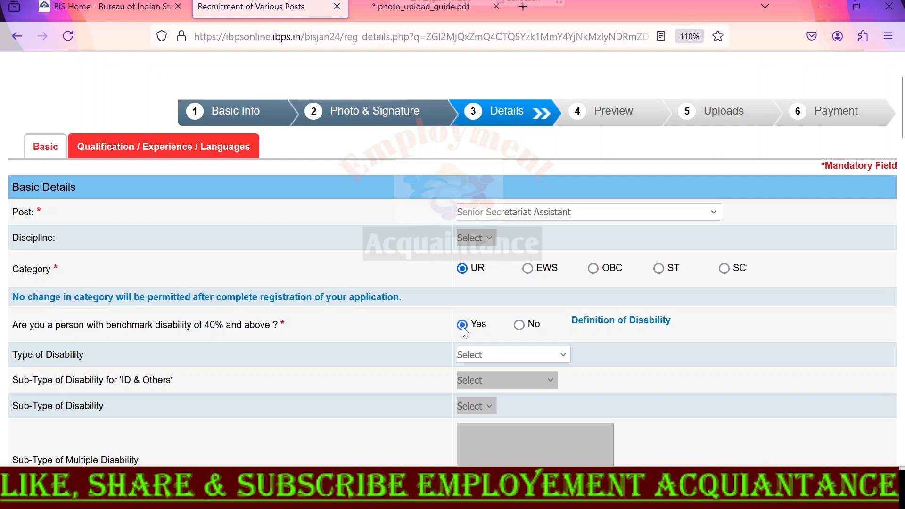
{"action": "left_click", "coordinate": [485, 354]}
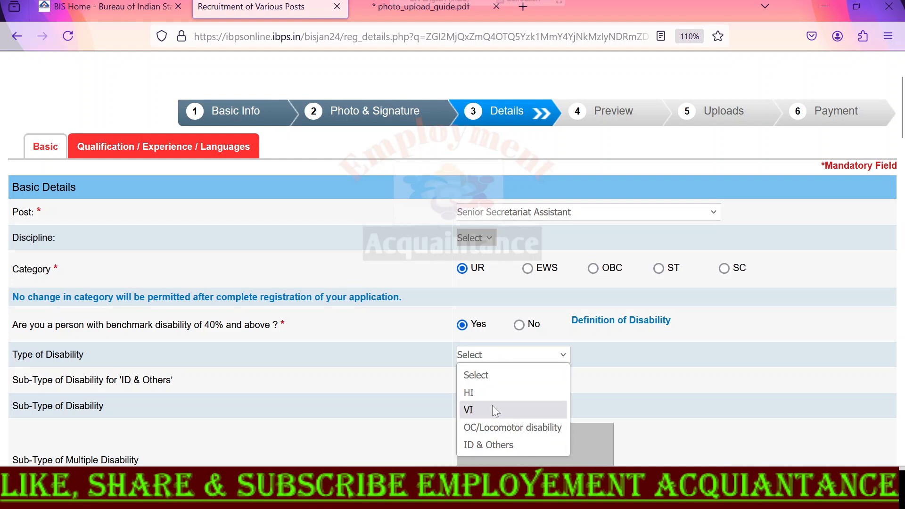
{"action": "left_click", "coordinate": [502, 396]}
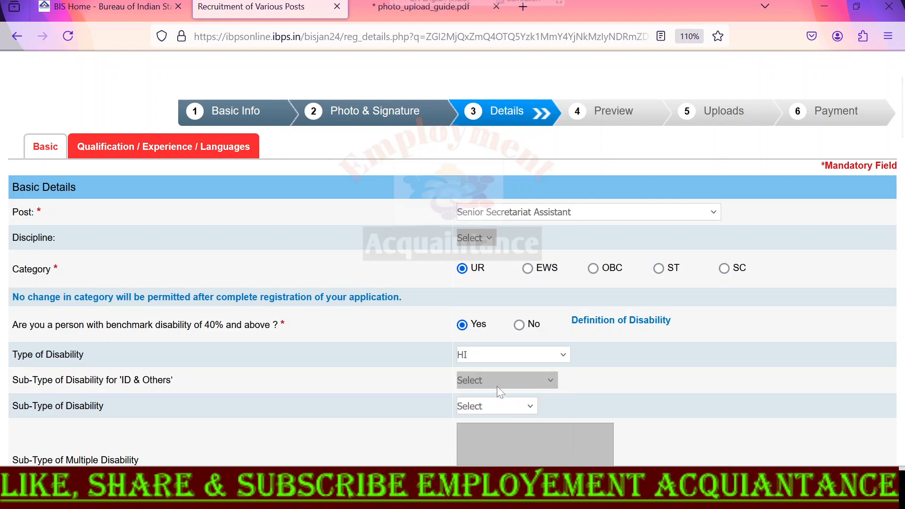
Step: Check the sub-type of disability options without choosing one, and answer No to benchmark disability of 40% and above
{"action": "left_click", "coordinate": [485, 409]}
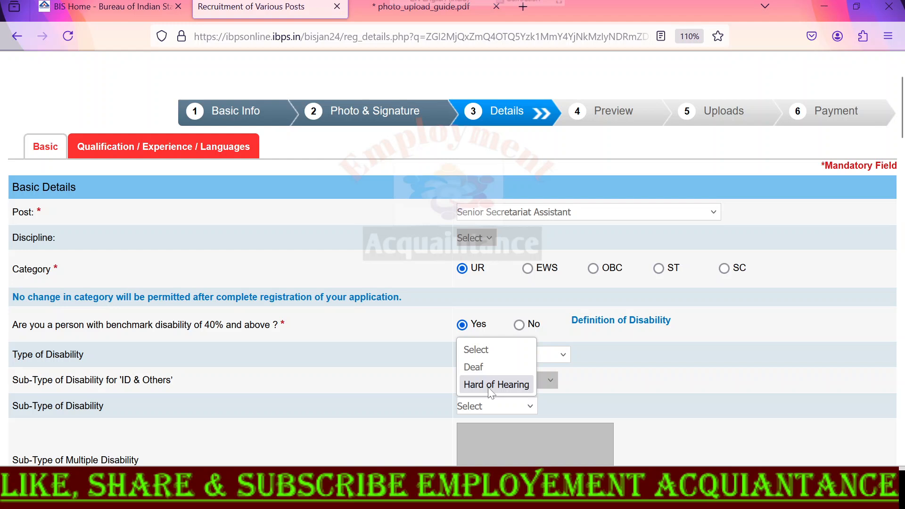
{"action": "left_click", "coordinate": [489, 351]}
{"action": "left_click", "coordinate": [519, 325]}
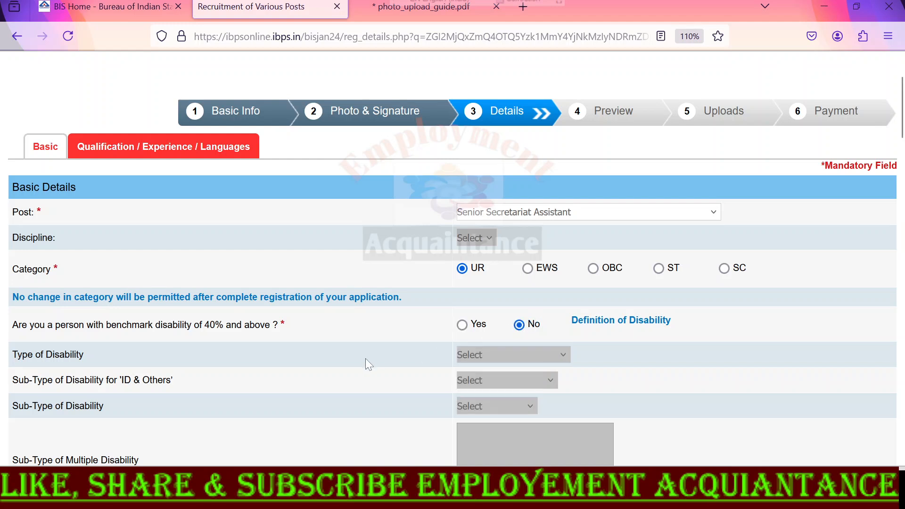
Step: Answer No to having a specified disability under sec 2(s) of the RPwD Act with difficulty in writing, after trying Yes
{"action": "scroll", "coordinate": [366, 358], "scroll_direction": "down", "scroll_amount": 3}
{"action": "scroll", "coordinate": [366, 358], "scroll_direction": "down", "scroll_amount": 5}
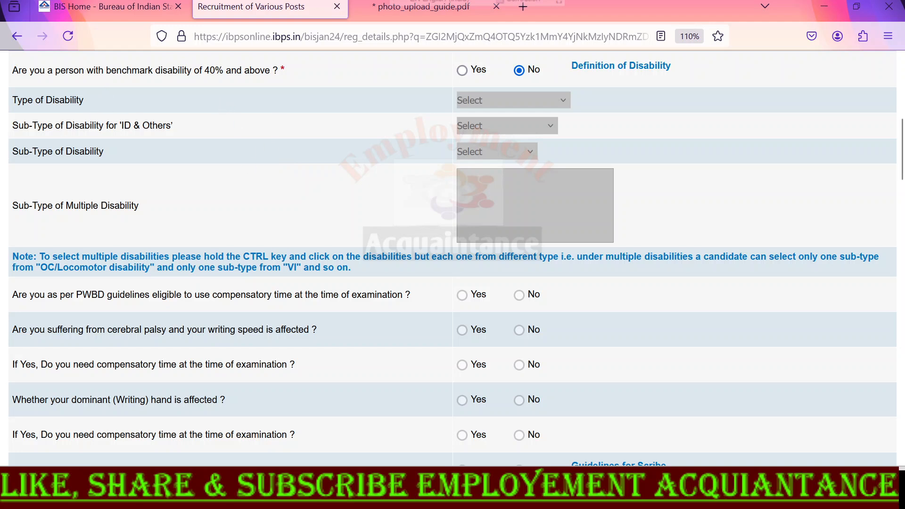
{"action": "scroll", "coordinate": [246, 371], "scroll_direction": "down", "scroll_amount": 1}
{"action": "scroll", "coordinate": [246, 370], "scroll_direction": "down", "scroll_amount": 2}
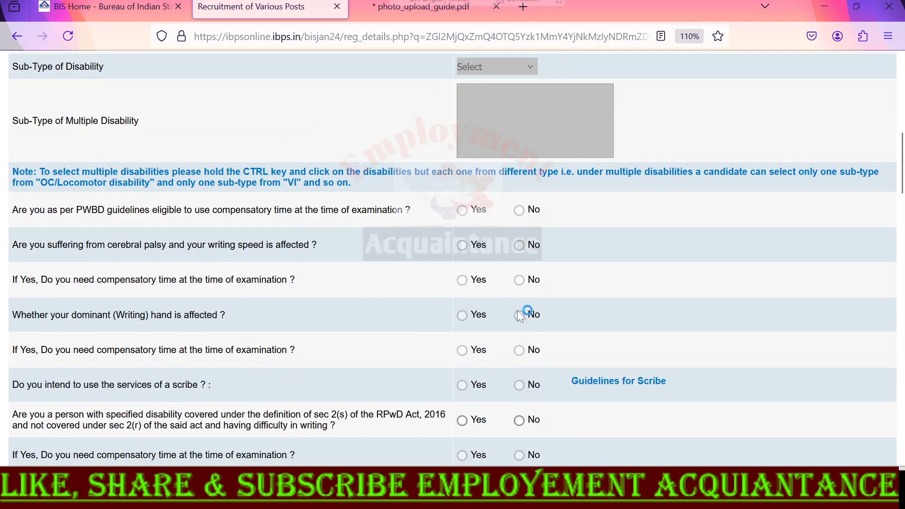
{"action": "scroll", "coordinate": [485, 366], "scroll_direction": "down", "scroll_amount": 2}
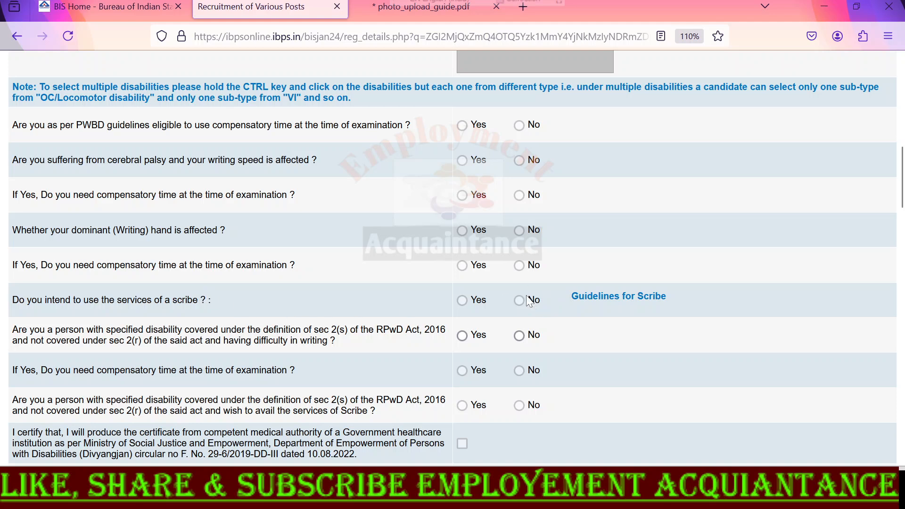
{"action": "scroll", "coordinate": [606, 134], "scroll_direction": "down", "scroll_amount": 3}
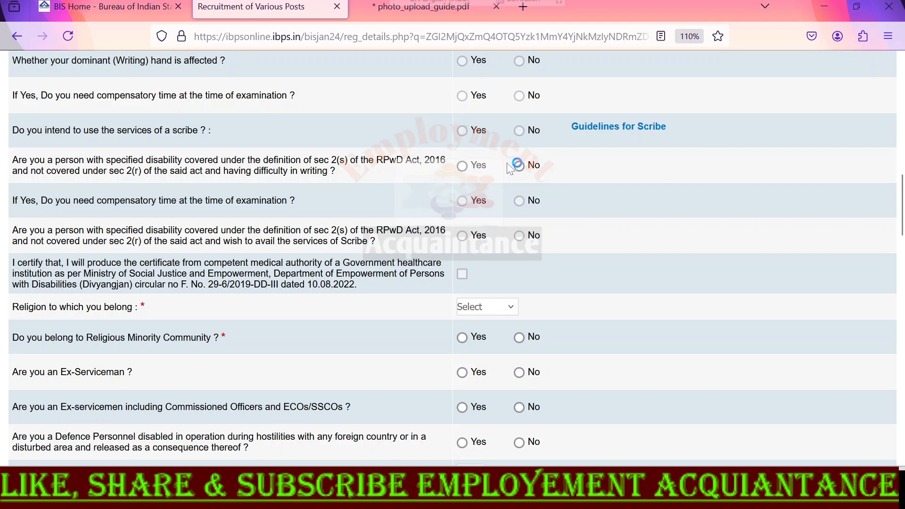
{"action": "left_click", "coordinate": [519, 165]}
{"action": "left_click", "coordinate": [462, 165]}
{"action": "left_click", "coordinate": [519, 165]}
{"action": "left_click", "coordinate": [462, 166]}
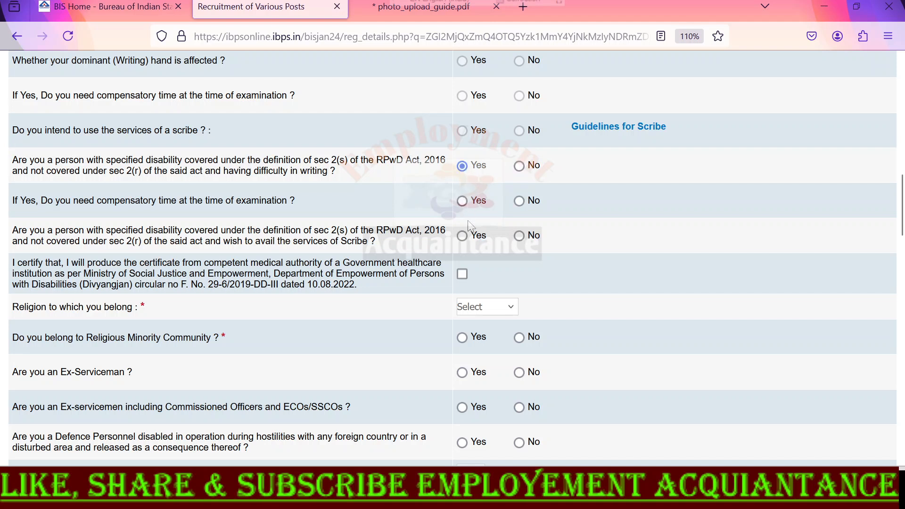
{"action": "left_click", "coordinate": [523, 167]}
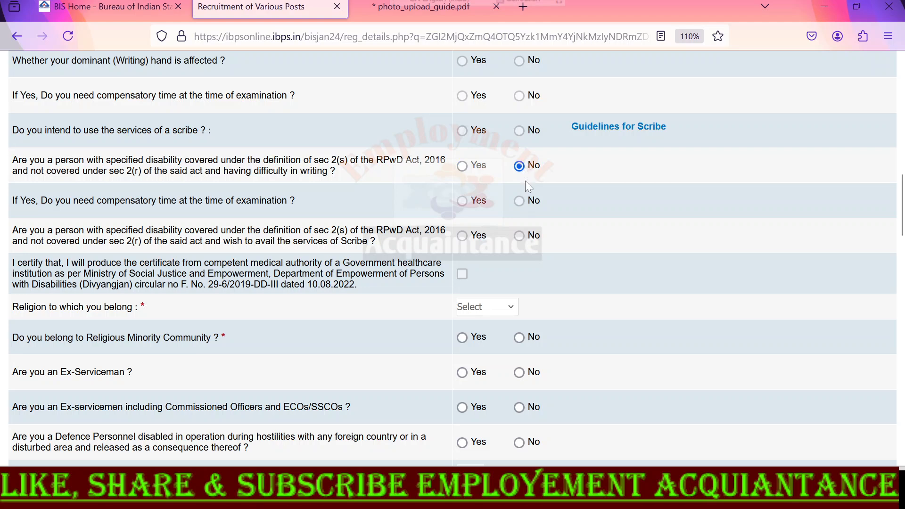
Step: Set the religion to Hindu and answer No to belonging to a religious minority community
{"action": "scroll", "coordinate": [453, 259], "scroll_direction": "down", "scroll_amount": 3}
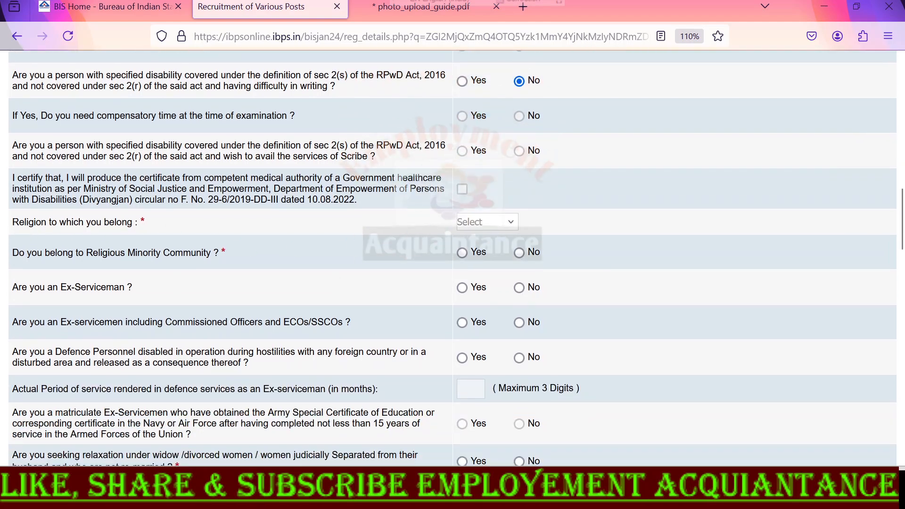
{"action": "left_click", "coordinate": [486, 223]}
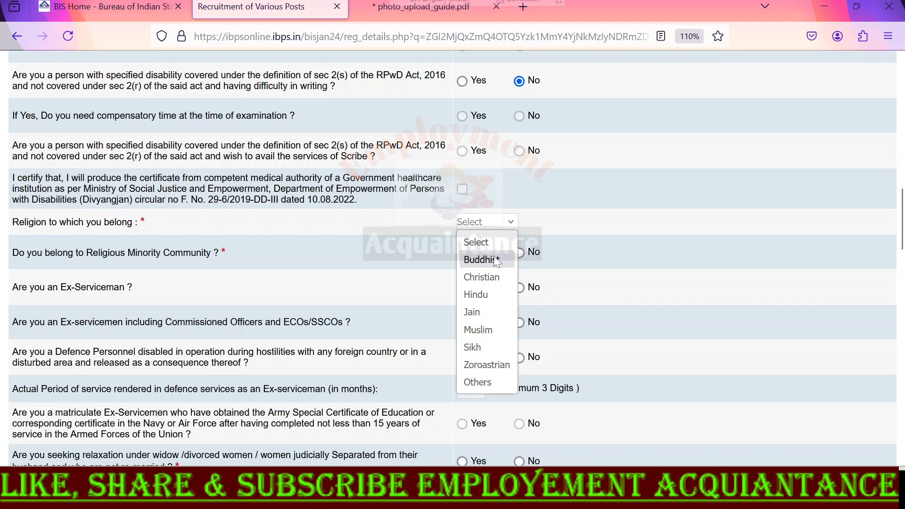
{"action": "left_click", "coordinate": [476, 294]}
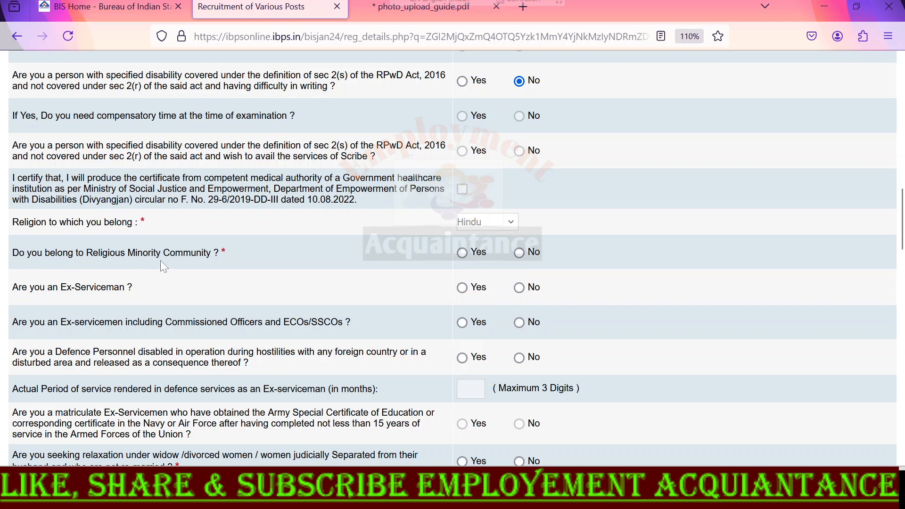
{"action": "left_click", "coordinate": [520, 254]}
Step: Answer No to the Ex-Serviceman, Commissioned Officers and ECOs/SSCOs, and disabled Defence Personnel questions
{"action": "left_click", "coordinate": [463, 289]}
{"action": "left_click", "coordinate": [520, 288]}
{"action": "left_click", "coordinate": [516, 325]}
{"action": "left_click", "coordinate": [519, 358]}
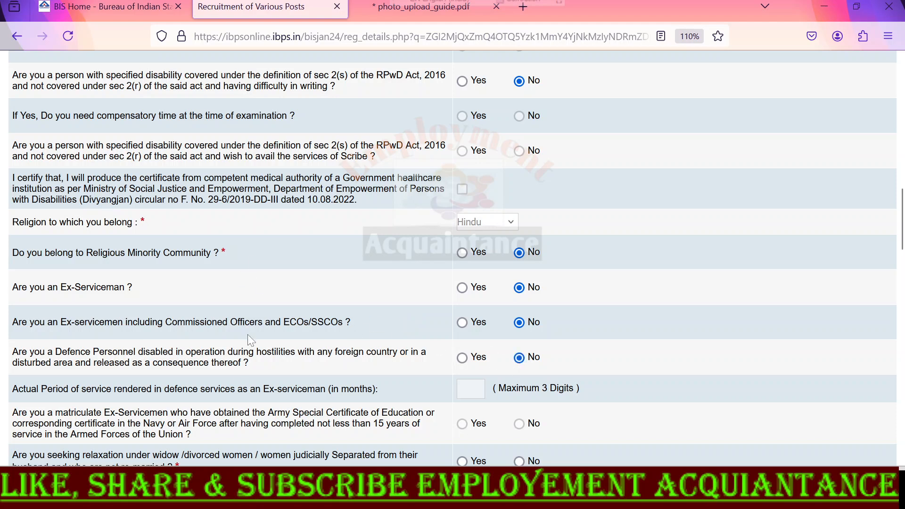
Step: Answer No to seeking the widow/divorced women relaxation and No to being a Departmental Candidate of BIS
{"action": "scroll", "coordinate": [248, 335], "scroll_direction": "down", "scroll_amount": 3}
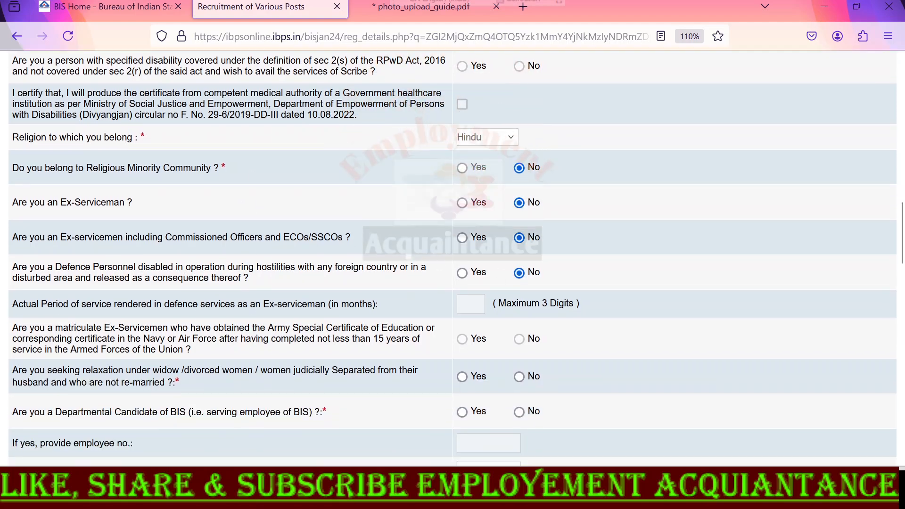
{"action": "scroll", "coordinate": [453, 258], "scroll_direction": "down", "scroll_amount": 3}
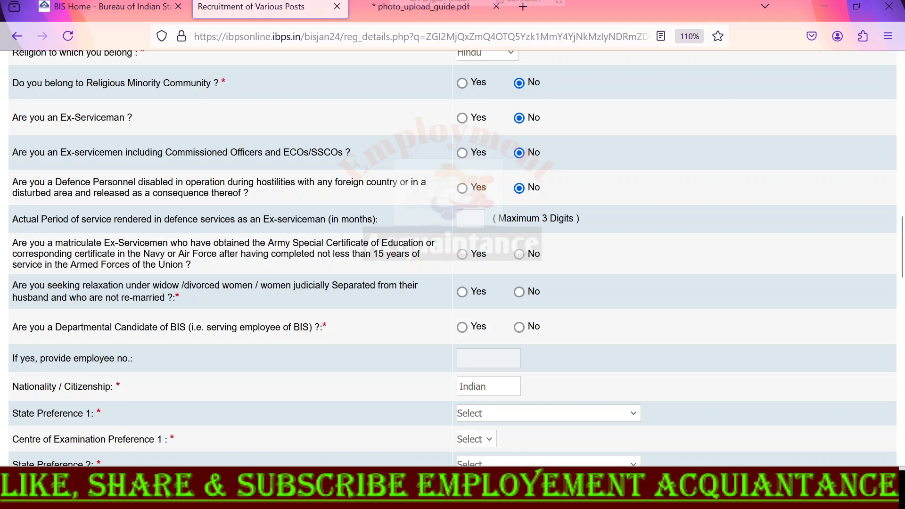
{"action": "scroll", "coordinate": [453, 258], "scroll_direction": "down", "scroll_amount": 3}
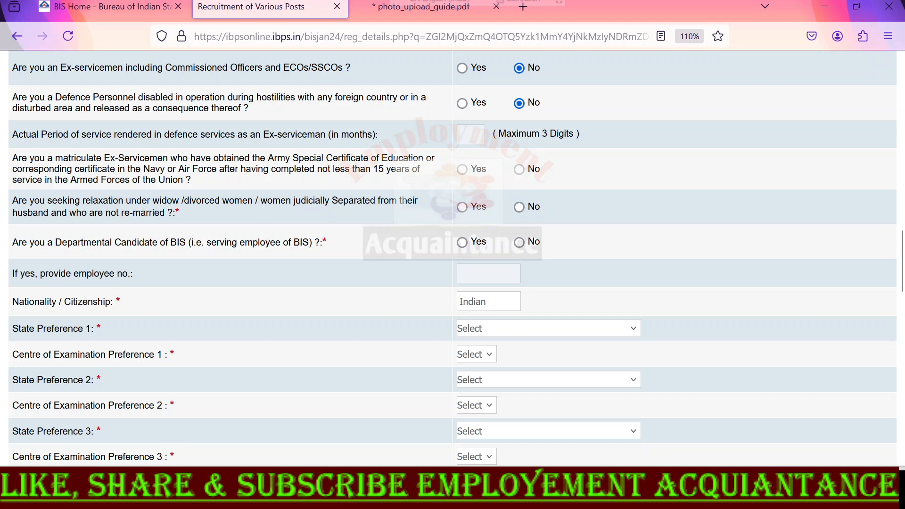
{"action": "left_click", "coordinate": [519, 208]}
{"action": "scroll", "coordinate": [118, 241], "scroll_direction": "down", "scroll_amount": 3}
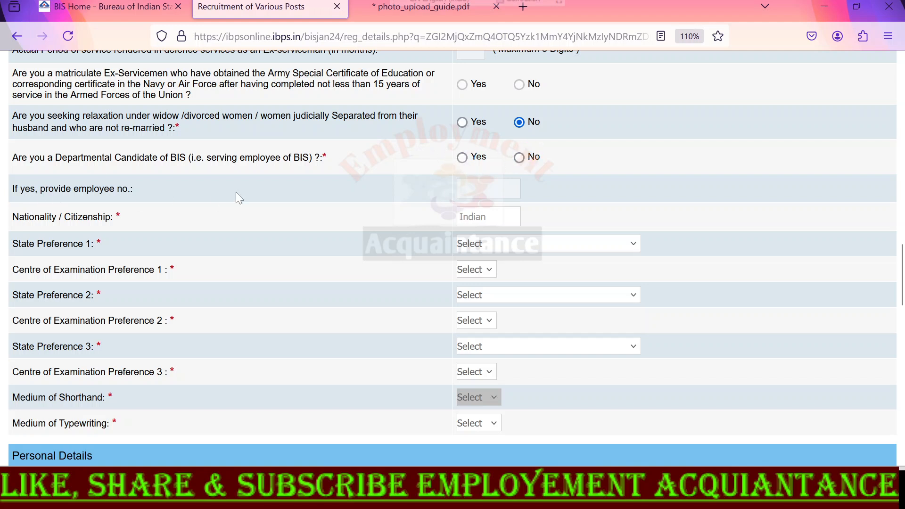
{"action": "left_click", "coordinate": [518, 159]}
Step: Set State Preference 1 to Bihar with Patna as the first examination centre
{"action": "scroll", "coordinate": [259, 228], "scroll_direction": "down", "scroll_amount": 3}
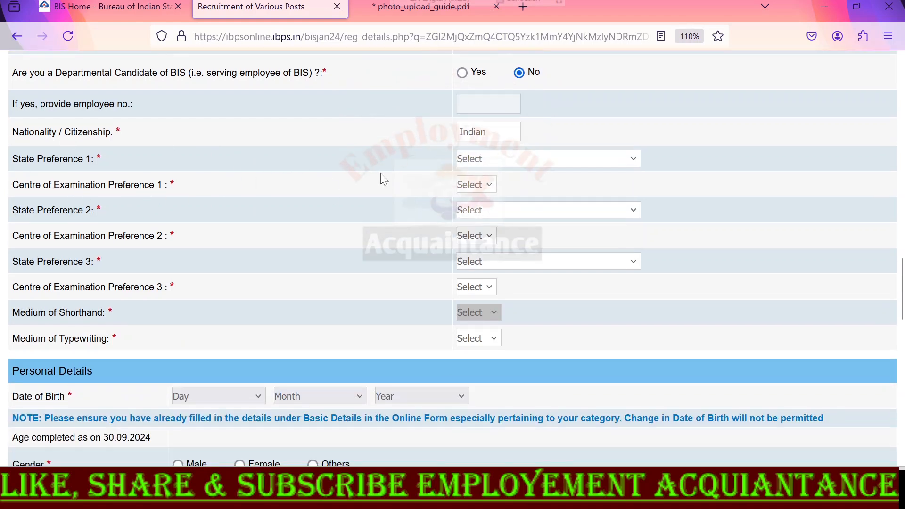
{"action": "left_click", "coordinate": [490, 161]}
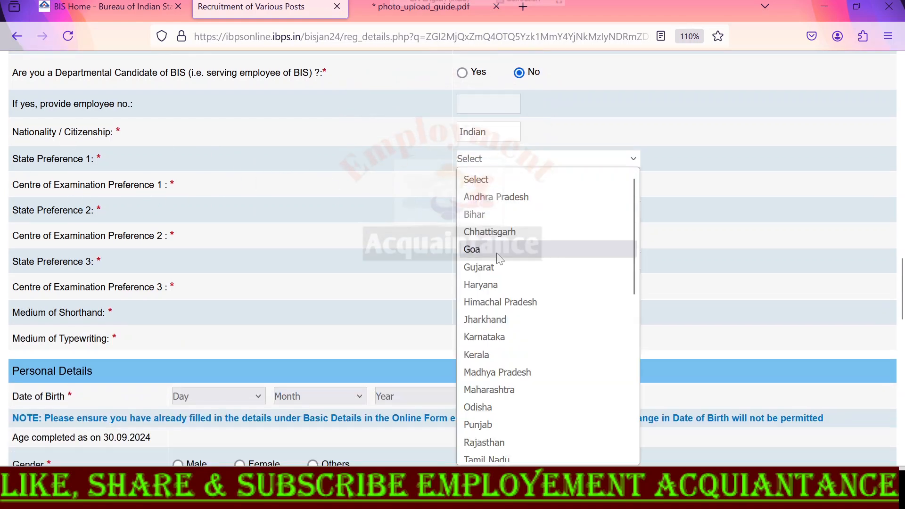
{"action": "left_click", "coordinate": [503, 213]}
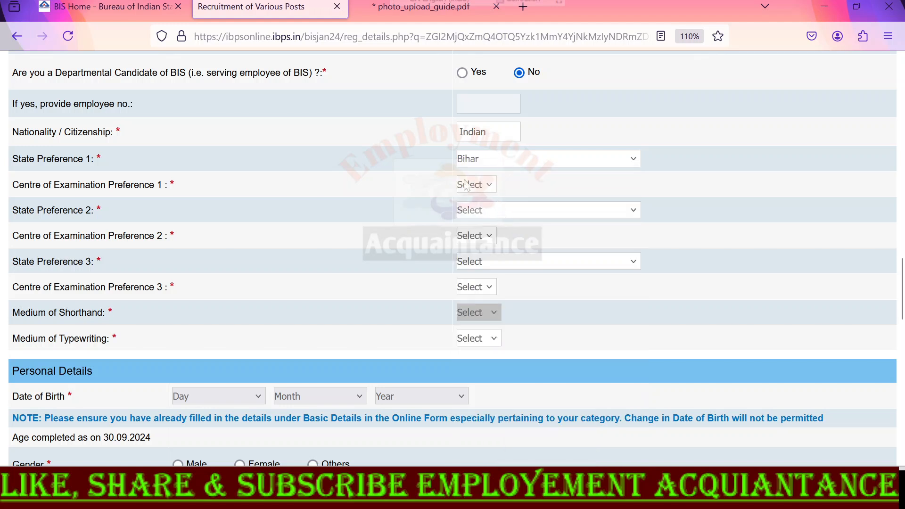
{"action": "left_click", "coordinate": [483, 184]}
{"action": "left_click", "coordinate": [475, 223]}
Step: Set State Preference 2 to Jharkhand with Ranchi as the second examination centre
{"action": "left_click", "coordinate": [491, 209]}
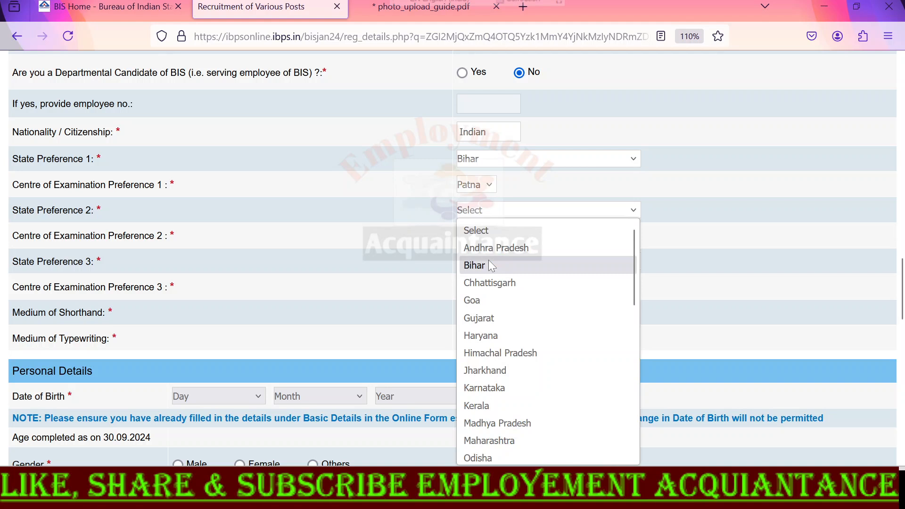
{"action": "left_click", "coordinate": [503, 373]}
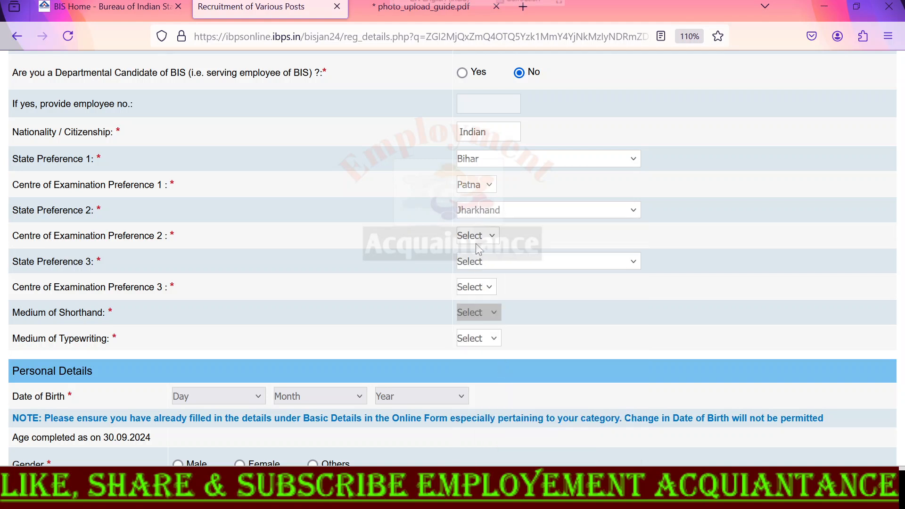
{"action": "left_click", "coordinate": [477, 236]}
{"action": "left_click", "coordinate": [478, 273]}
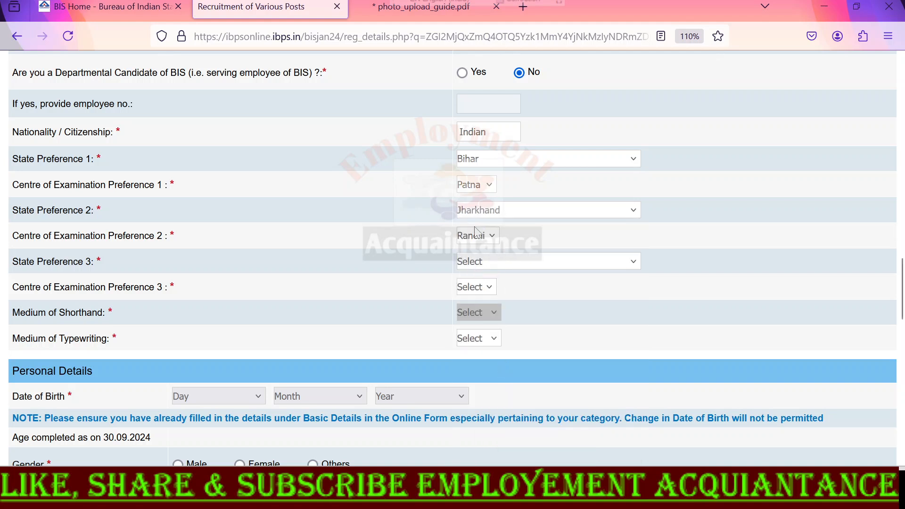
Step: Set State Preference 3 to Uttar Pradesh with Lucknow as its centre, and the medium of typewriting to English
{"action": "left_click", "coordinate": [478, 262]}
{"action": "scroll", "coordinate": [532, 175], "scroll_direction": "down", "scroll_amount": 6}
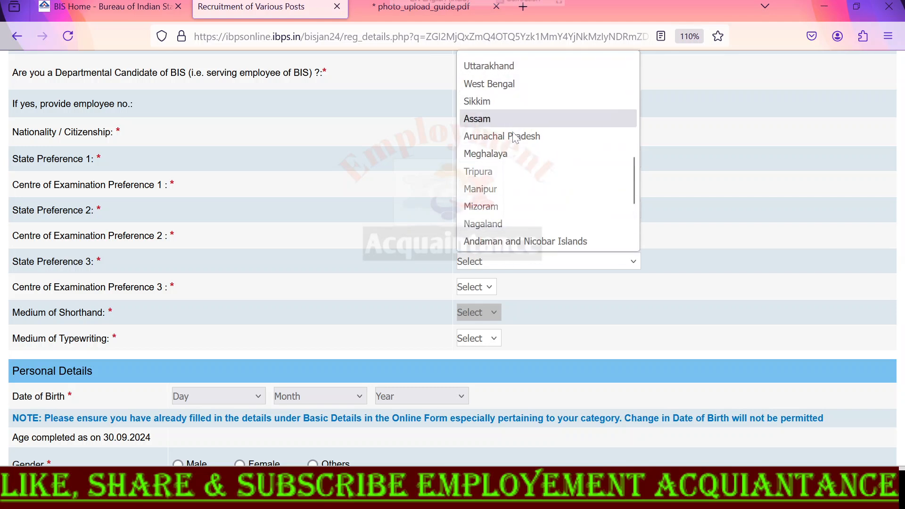
{"action": "scroll", "coordinate": [520, 229], "scroll_direction": "up", "scroll_amount": 2}
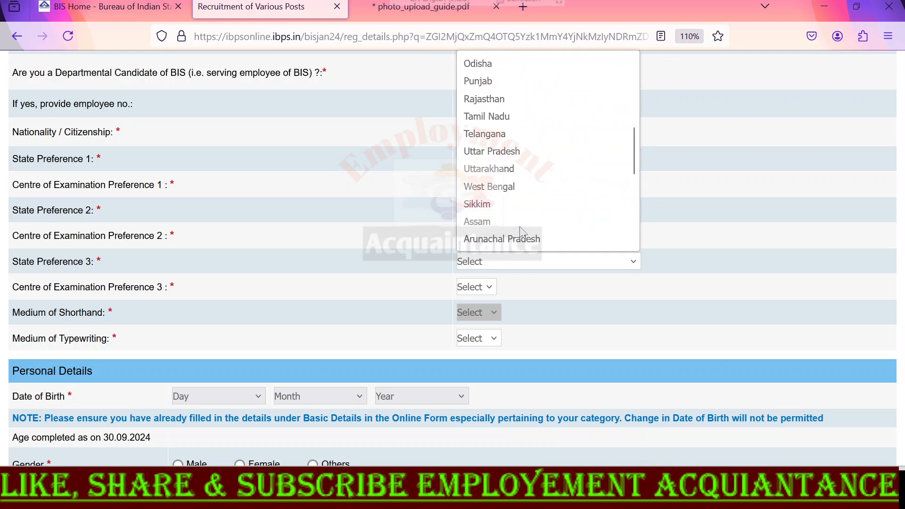
{"action": "left_click", "coordinate": [528, 151]}
{"action": "left_click", "coordinate": [493, 286]}
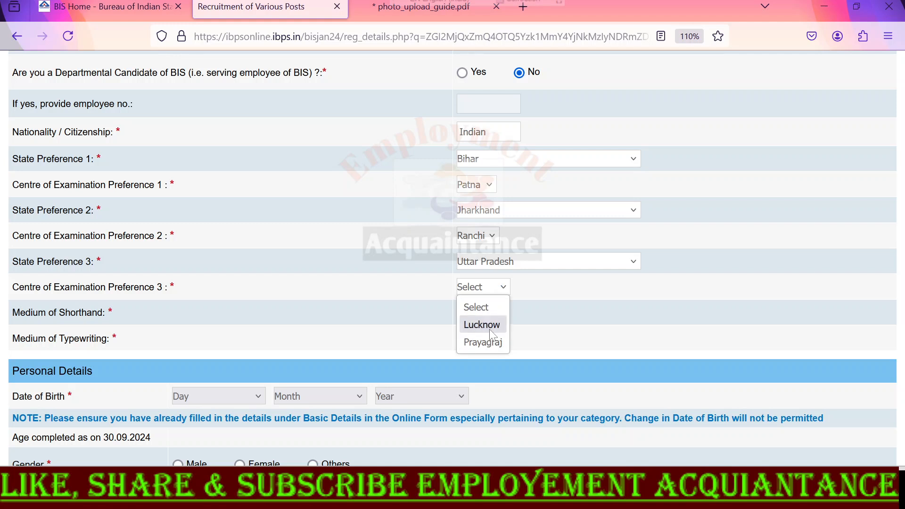
{"action": "left_click", "coordinate": [490, 331]}
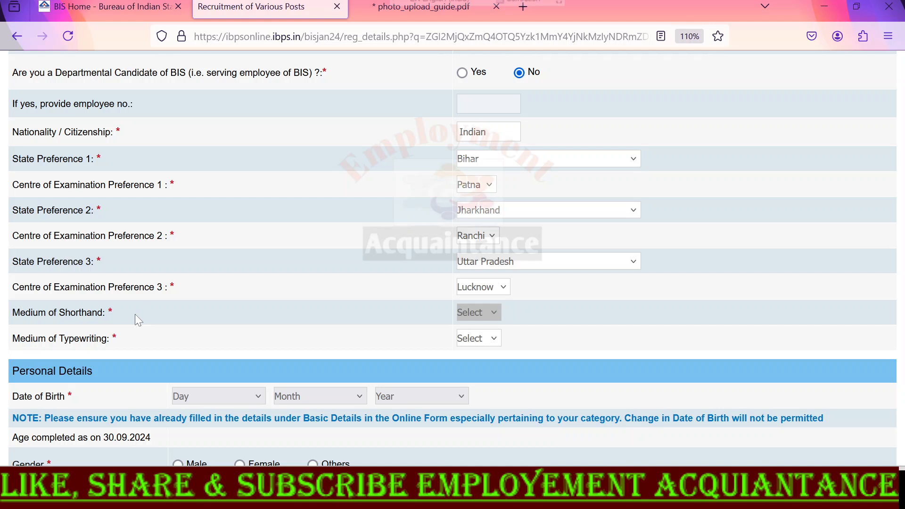
{"action": "left_click", "coordinate": [474, 343]}
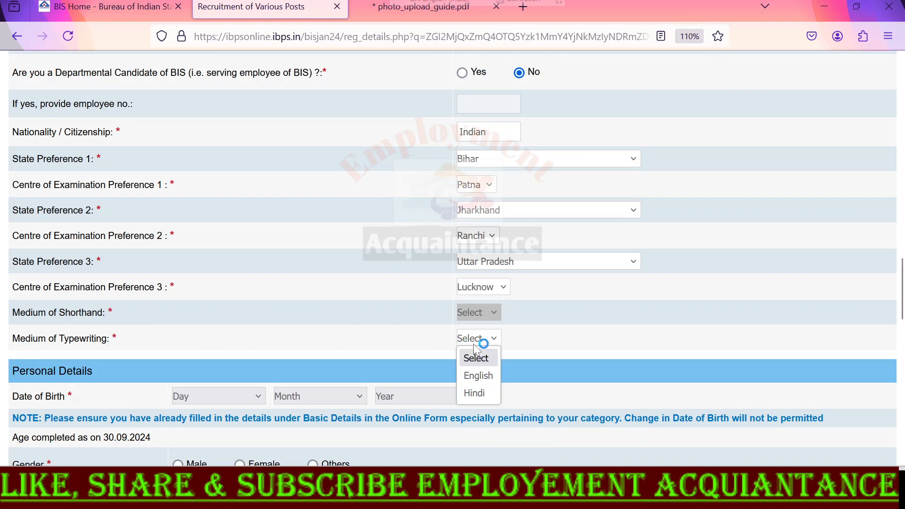
{"action": "left_click", "coordinate": [470, 376]}
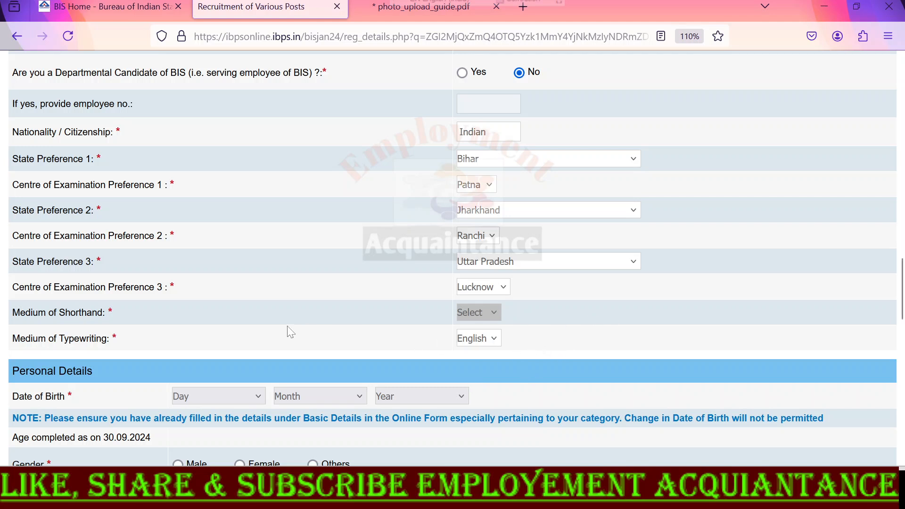
Step: In the personal details, set the gender to Male and answer No to having a twin brother or sister
{"action": "scroll", "coordinate": [287, 323], "scroll_direction": "down", "scroll_amount": 3}
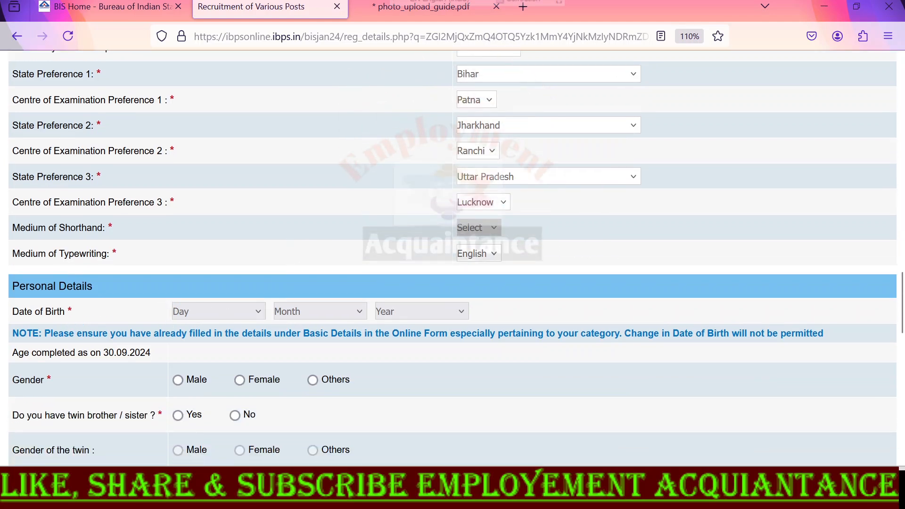
{"action": "scroll", "coordinate": [88, 294], "scroll_direction": "down", "scroll_amount": 3}
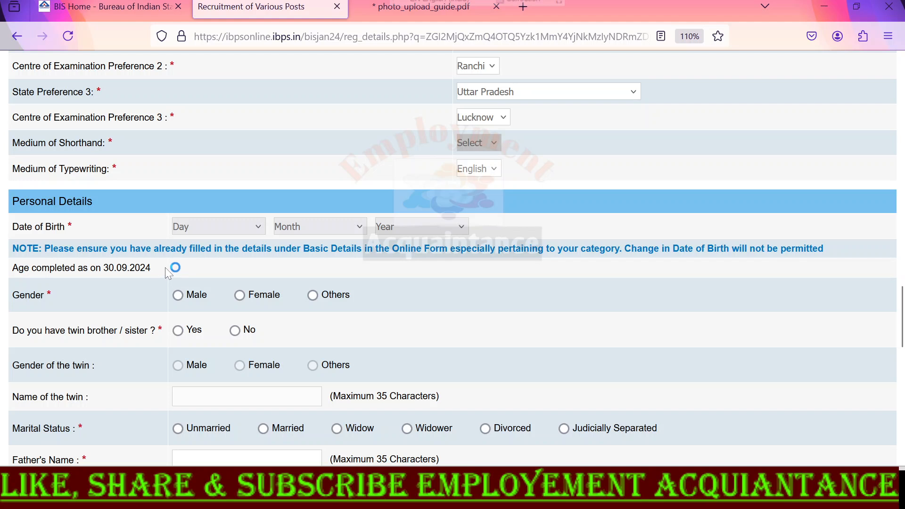
{"action": "left_click", "coordinate": [179, 296]}
{"action": "left_click", "coordinate": [235, 331]}
Step: Look through the remaining personal and address fields, then save the basic details and continue to the educational qualifications
{"action": "scroll", "coordinate": [132, 339], "scroll_direction": "down", "scroll_amount": 3}
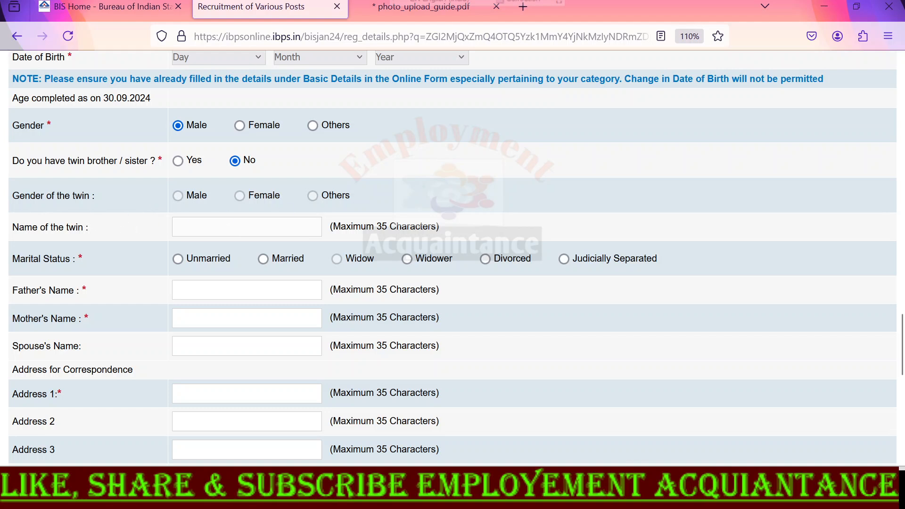
{"action": "scroll", "coordinate": [146, 242], "scroll_direction": "down", "scroll_amount": 2}
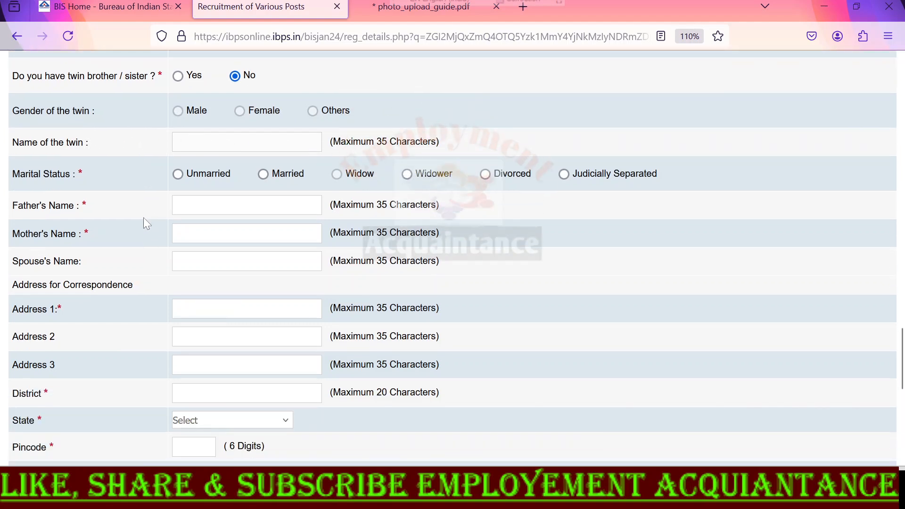
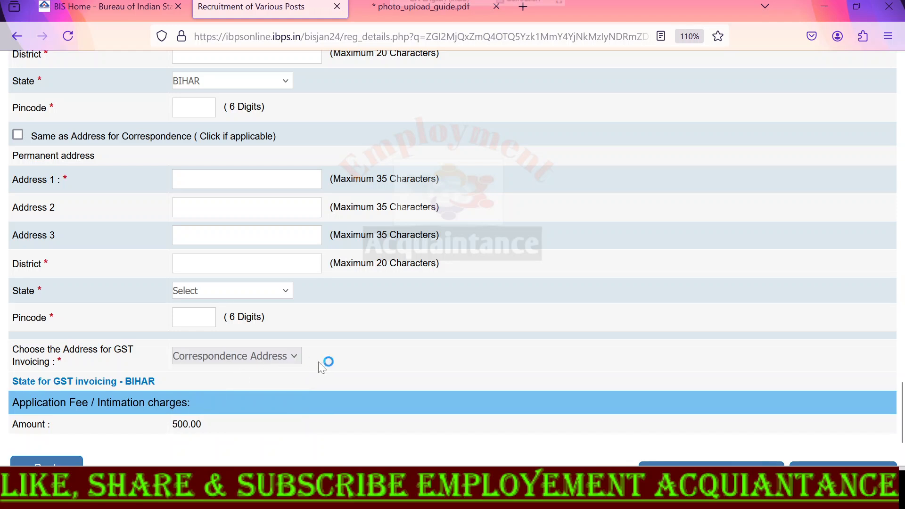
{"action": "scroll", "coordinate": [136, 348], "scroll_direction": "down", "scroll_amount": 3}
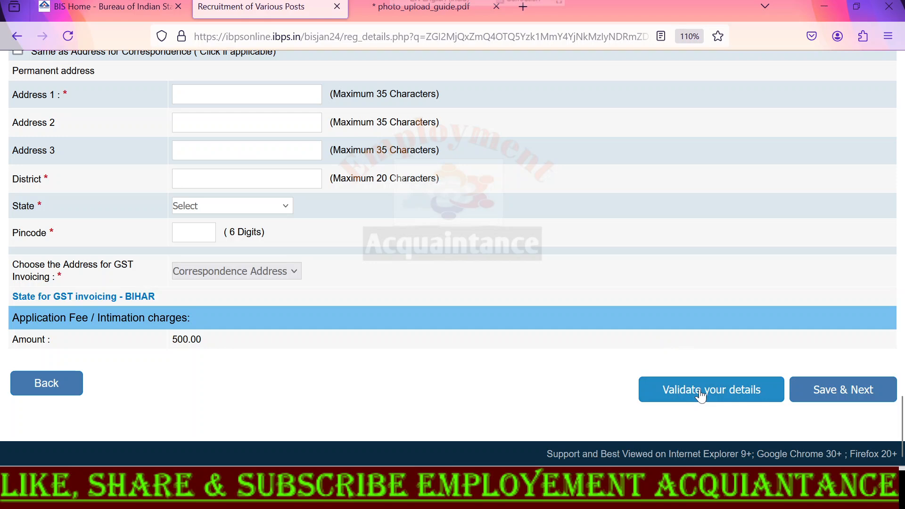
{"action": "left_click", "coordinate": [830, 388]}
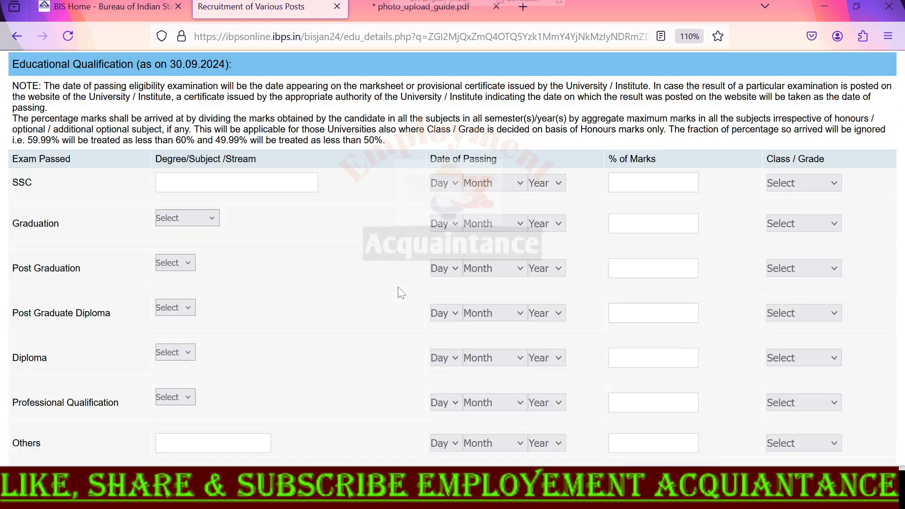
Step: Set the class of the SSC examination to First Class in the educational qualification table
{"action": "scroll", "coordinate": [231, 236], "scroll_direction": "up", "scroll_amount": 2}
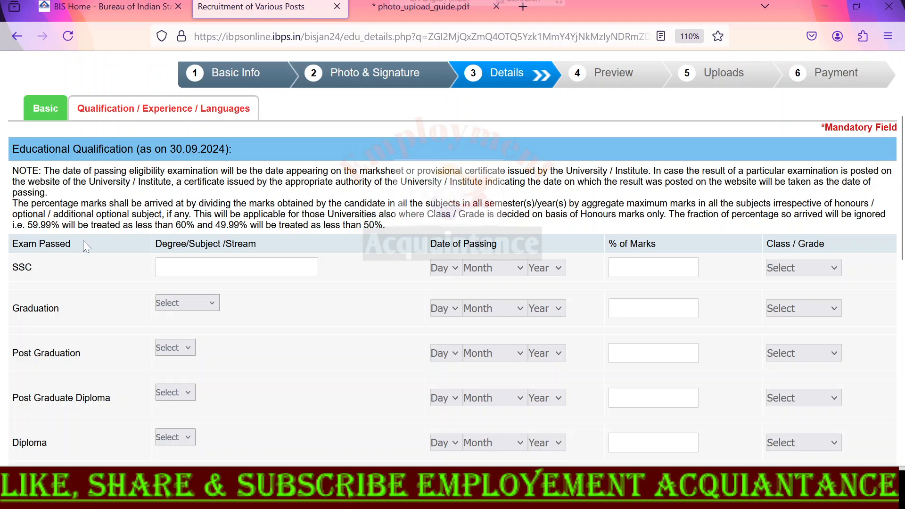
{"action": "scroll", "coordinate": [83, 245], "scroll_direction": "down", "scroll_amount": 2}
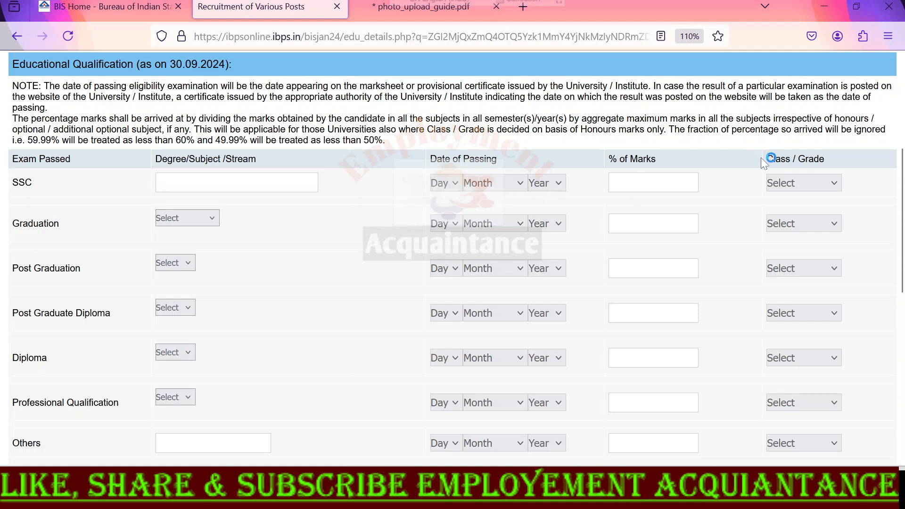
{"action": "left_click", "coordinate": [796, 183]}
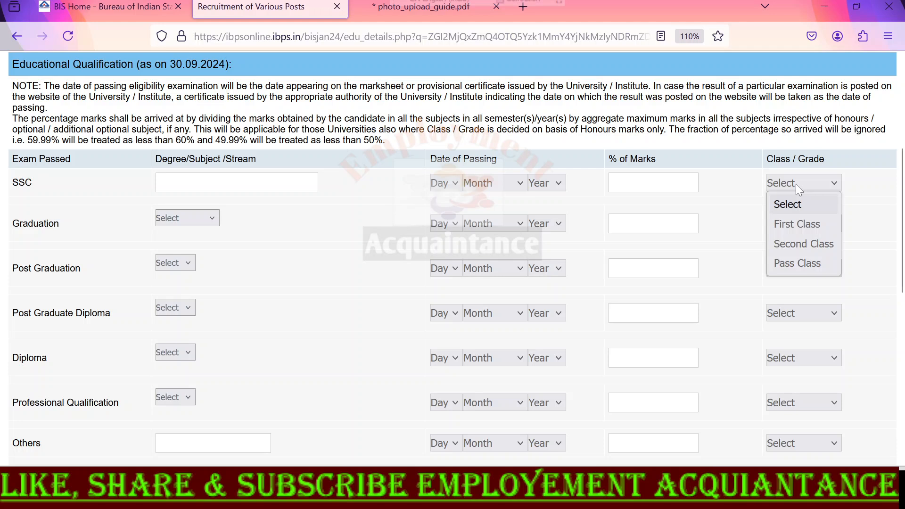
{"action": "left_click", "coordinate": [798, 224]}
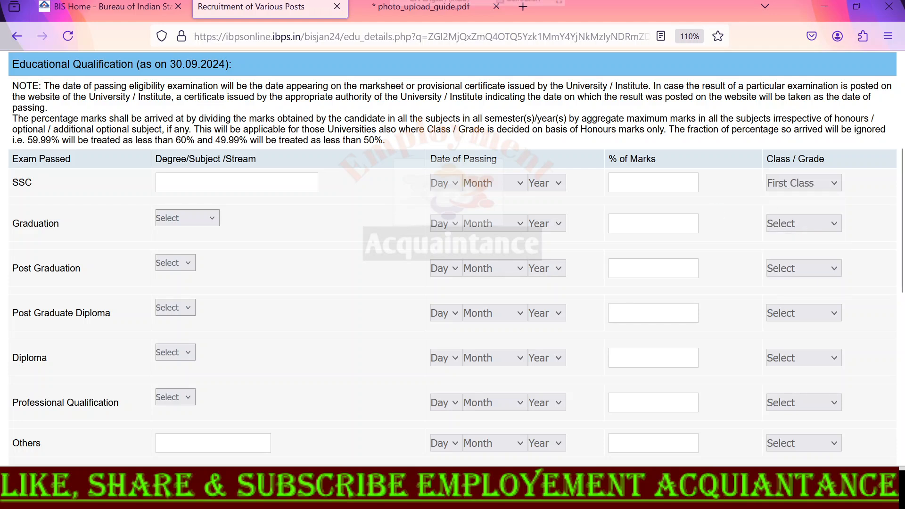
Step: Set the Graduation stream to Science and its class to First Class
{"action": "left_click", "coordinate": [178, 222]}
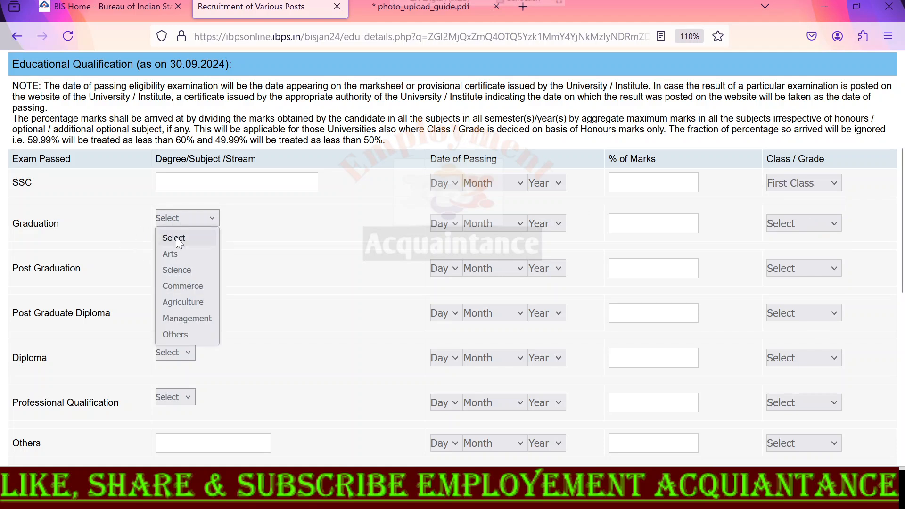
{"action": "left_click", "coordinate": [177, 270]}
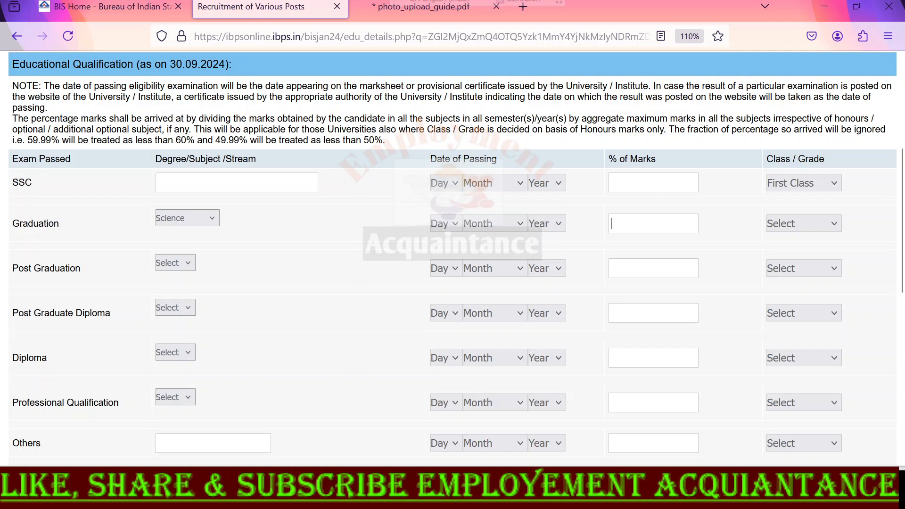
{"action": "left_click", "coordinate": [795, 219]}
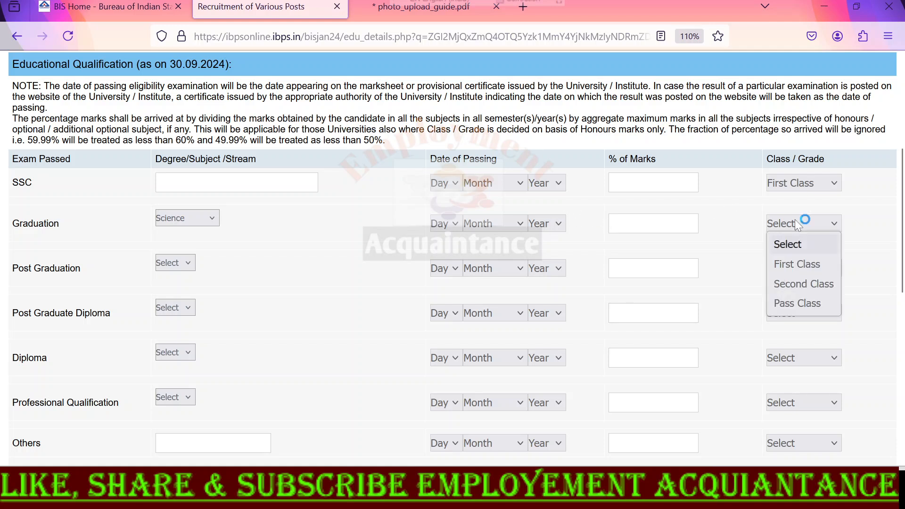
{"action": "left_click", "coordinate": [799, 266]}
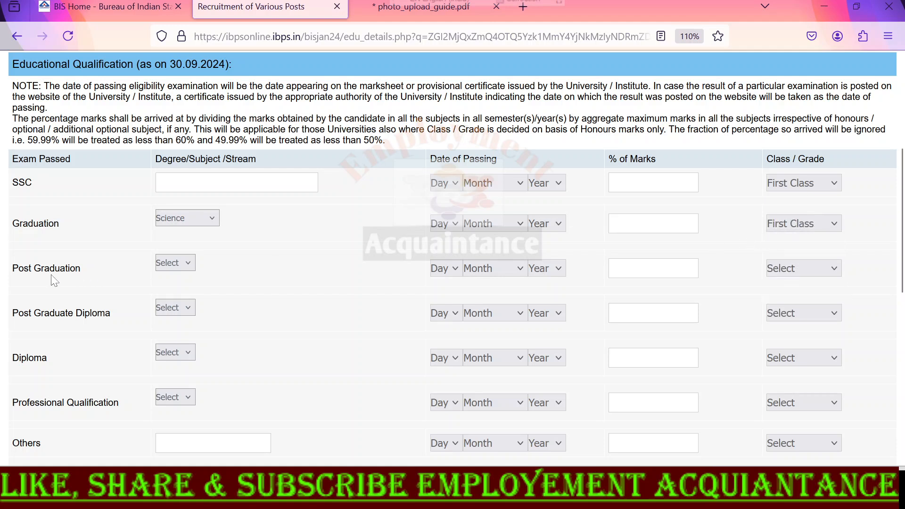
{"action": "left_click", "coordinate": [161, 264]}
{"action": "left_click", "coordinate": [166, 353]}
{"action": "left_click", "coordinate": [166, 352]}
{"action": "left_click", "coordinate": [321, 349]}
Step: Answer No to presently working in the post qualification work experience details
{"action": "scroll", "coordinate": [328, 274], "scroll_direction": "down", "scroll_amount": 7}
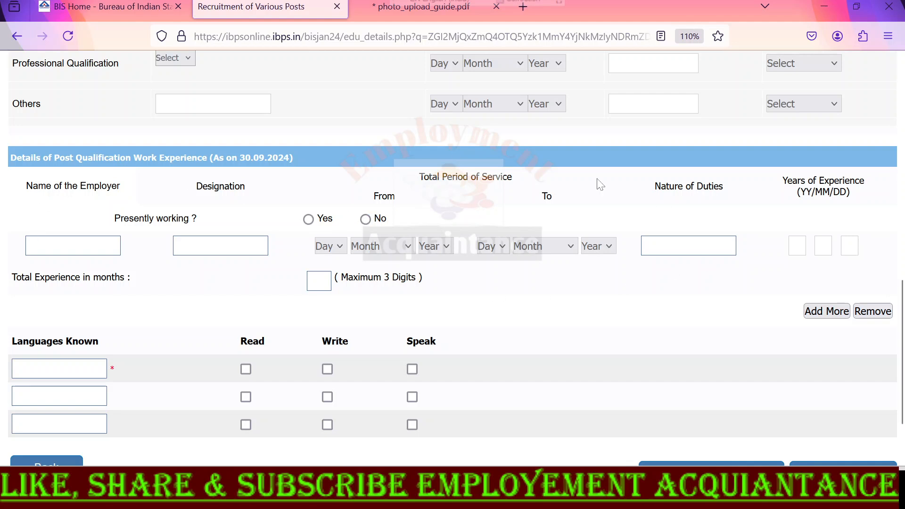
{"action": "left_click", "coordinate": [366, 220]}
Step: Enter hindi as the first known language and mark it for Read, Write and Speak
{"action": "scroll", "coordinate": [235, 282], "scroll_direction": "down", "scroll_amount": 3}
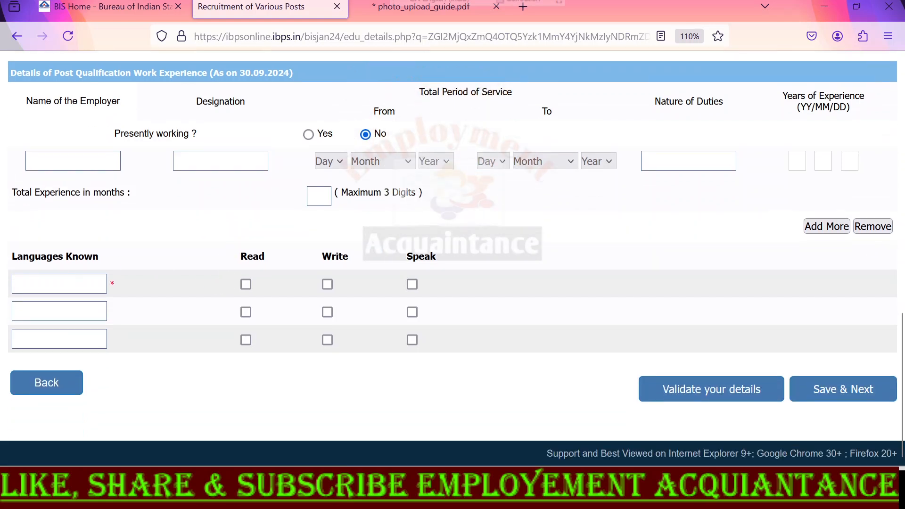
{"action": "left_click", "coordinate": [21, 284]}
{"action": "type", "text": "hindi"}
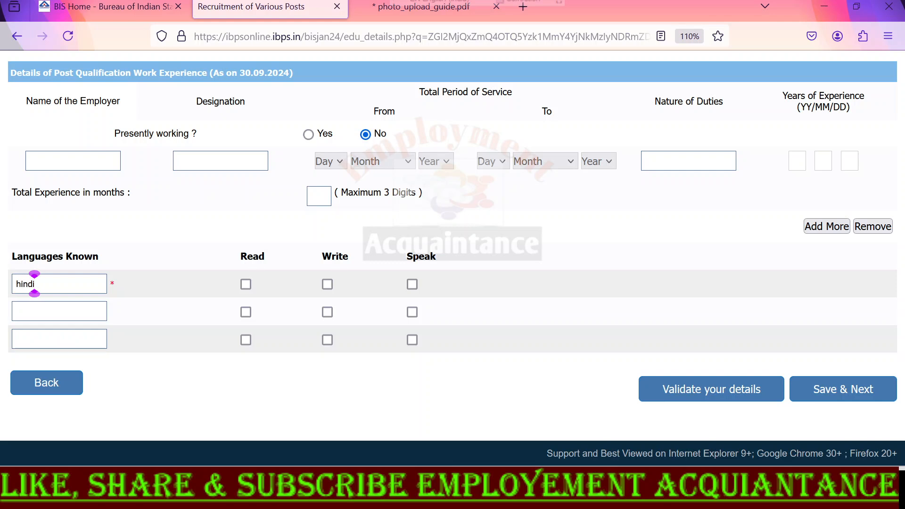
{"action": "left_click", "coordinate": [245, 284]}
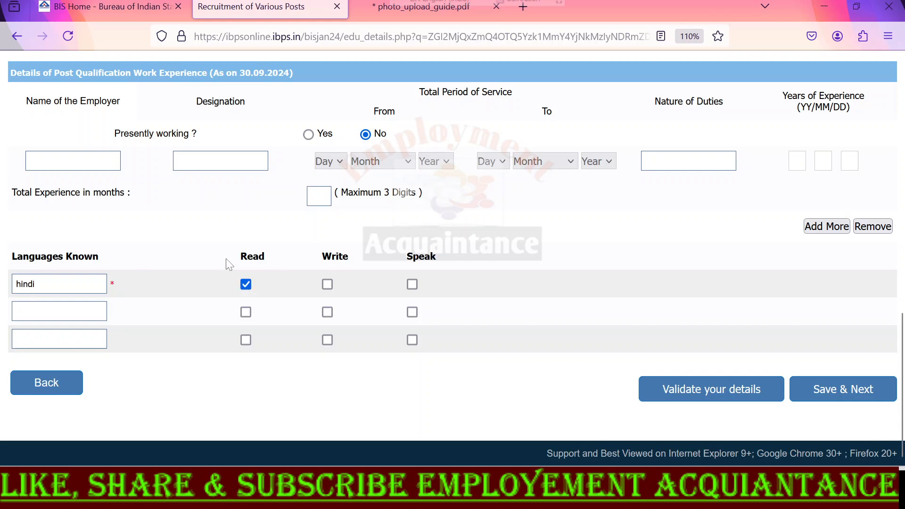
{"action": "left_click", "coordinate": [327, 285]}
{"action": "left_click", "coordinate": [412, 285]}
Step: Enter english as the second known language with Read, Write and Speak marked, and save the qualification details to proceed to the preview
{"action": "type", "text": "eng"}
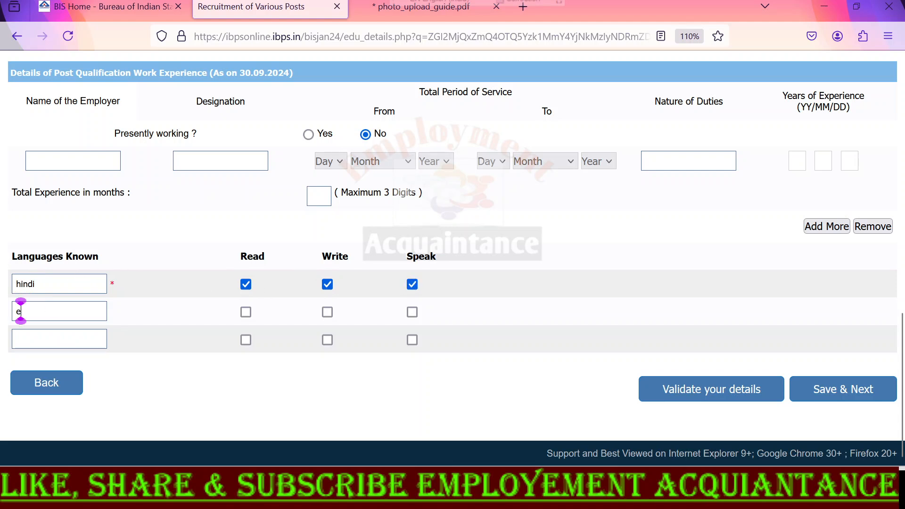
{"action": "type", "text": "lish"}
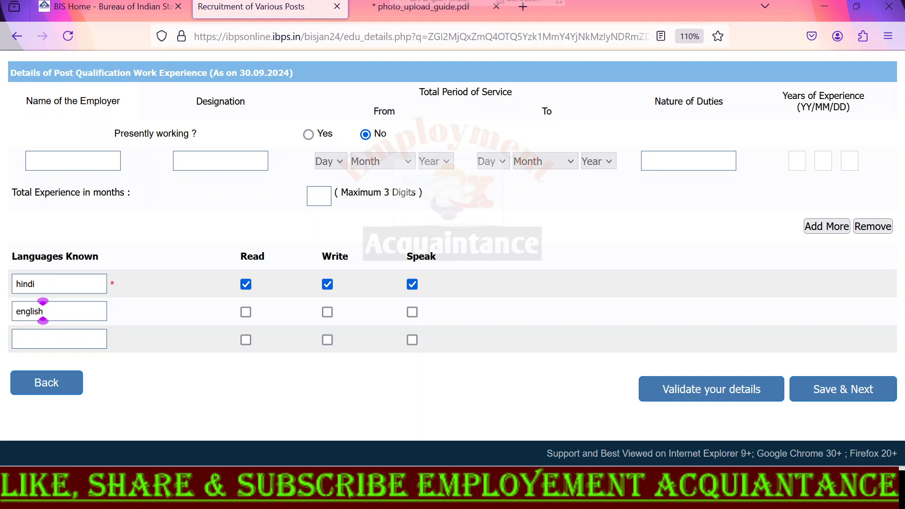
{"action": "left_click", "coordinate": [245, 312]}
{"action": "left_click", "coordinate": [328, 312]}
{"action": "left_click", "coordinate": [412, 312]}
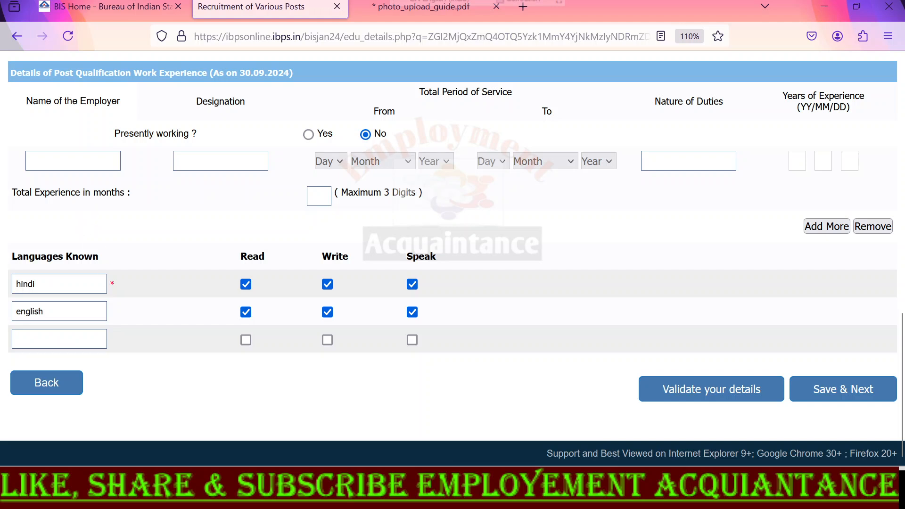
{"action": "left_click", "coordinate": [841, 397]}
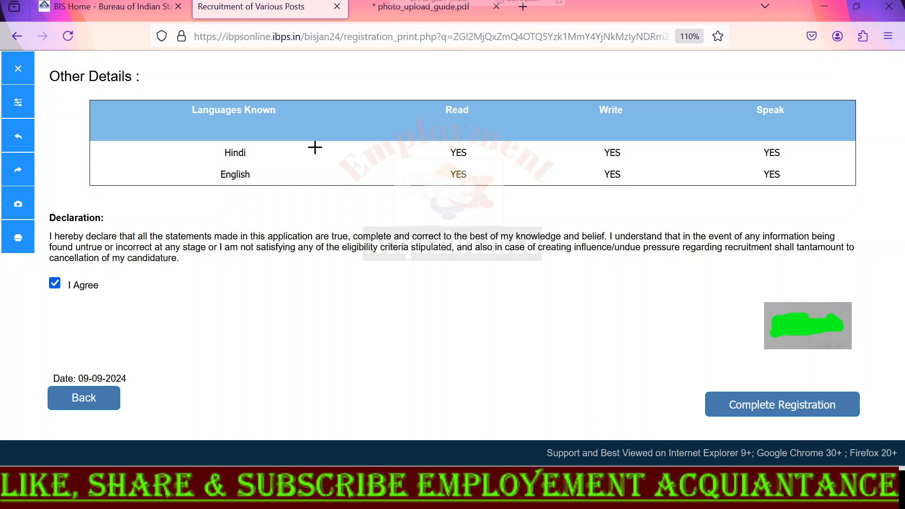
Step: Check the declaration agreement in the application preview and complete the registration
{"action": "mouse_move", "coordinate": [120, 280]}
{"action": "left_mouse_down"}
{"action": "mouse_move", "coordinate": [70, 265]}
{"action": "mouse_move", "coordinate": [86, 332]}
{"action": "mouse_move", "coordinate": [123, 273]}
{"action": "left_mouse_up"}
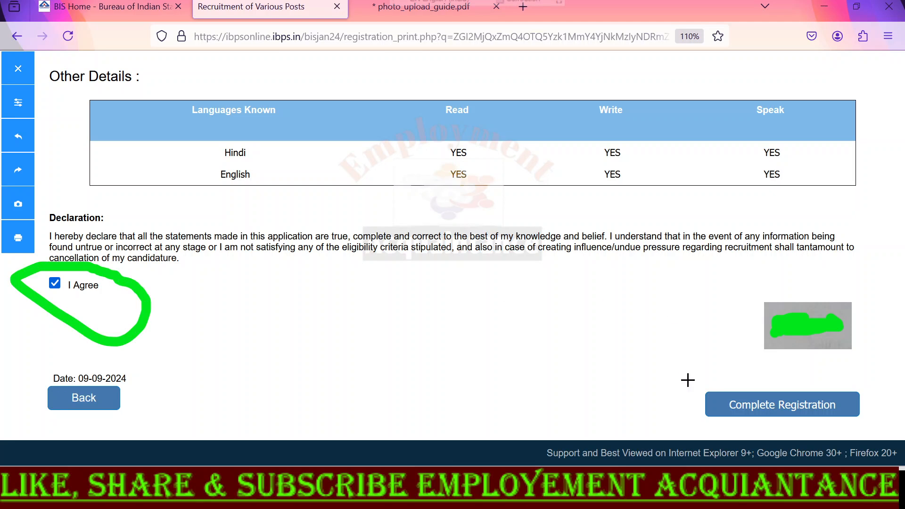
{"action": "left_click_drag", "start_coordinate": [682, 402], "coordinate": [736, 375]}
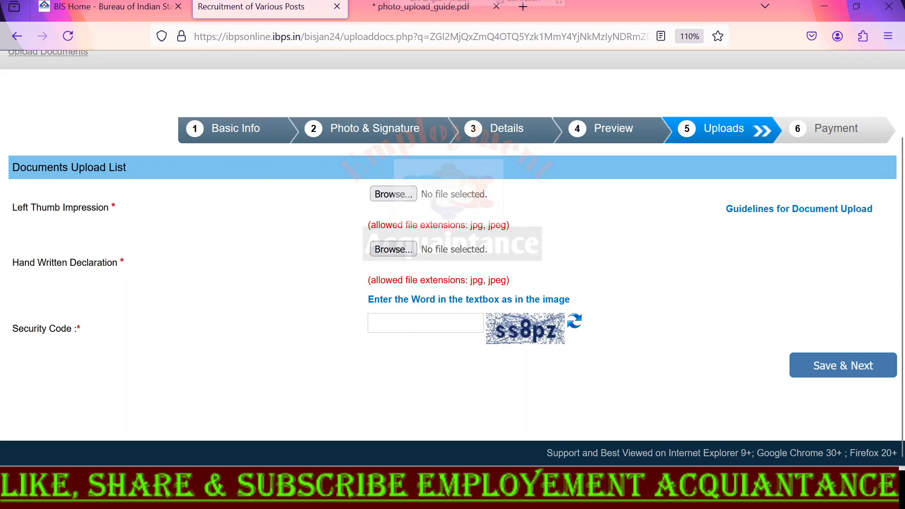
{"action": "left_click_drag", "start_coordinate": [12, 168], "coordinate": [126, 167]}
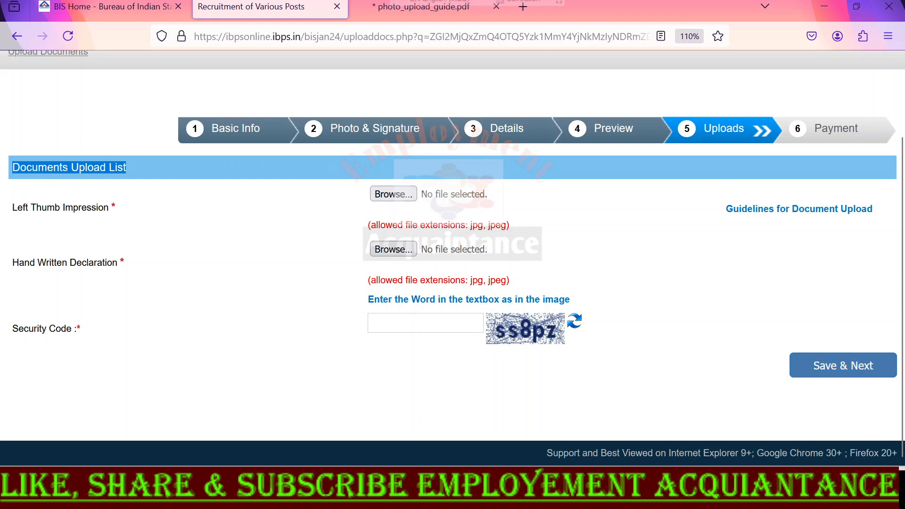
{"action": "left_click_drag", "start_coordinate": [12, 207], "coordinate": [125, 209]}
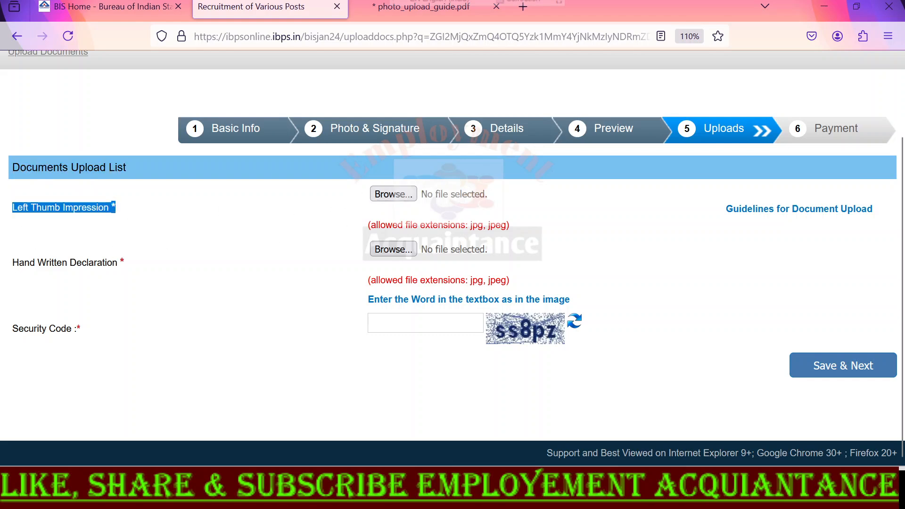
{"action": "left_click_drag", "start_coordinate": [11, 262], "coordinate": [152, 273]}
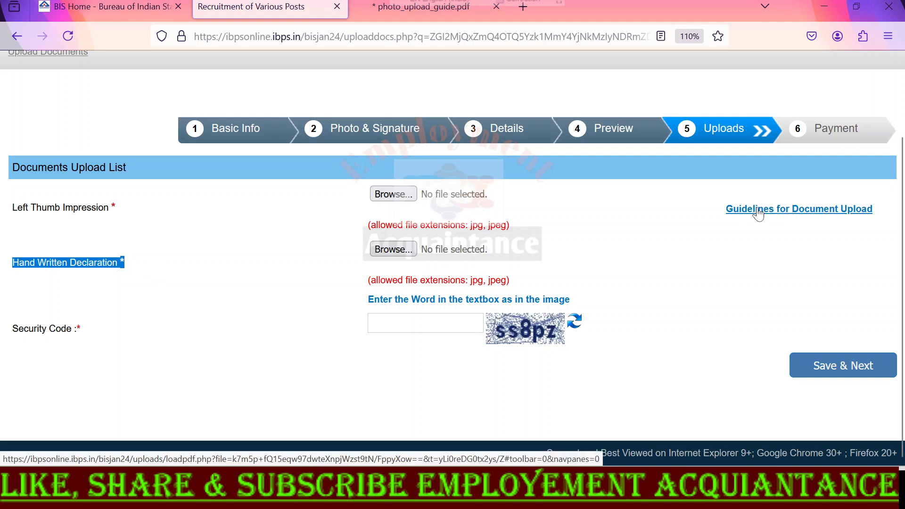
{"action": "left_click", "coordinate": [302, 231]}
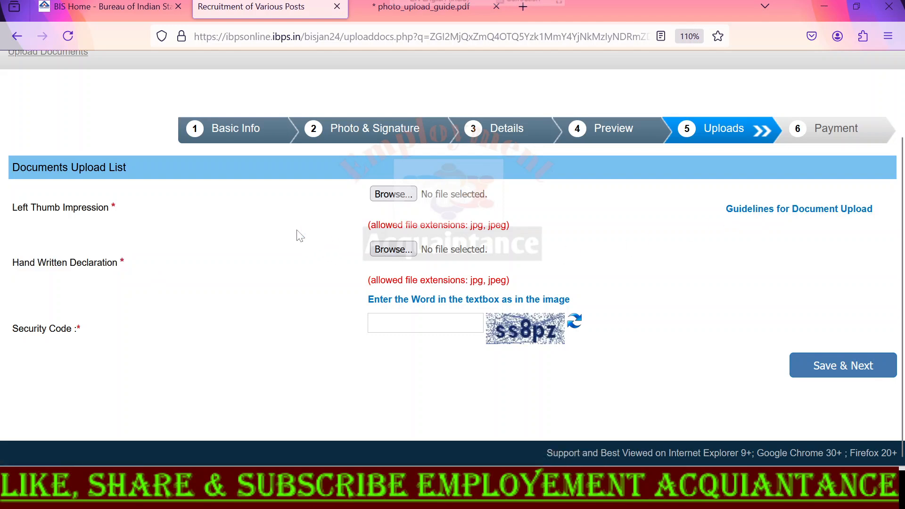
Step: Upload leftthumb.jpg as the left thumb impression and handdeclaration.jpg as the hand written declaration, enter the security code and save the documents
{"action": "left_click", "coordinate": [397, 201]}
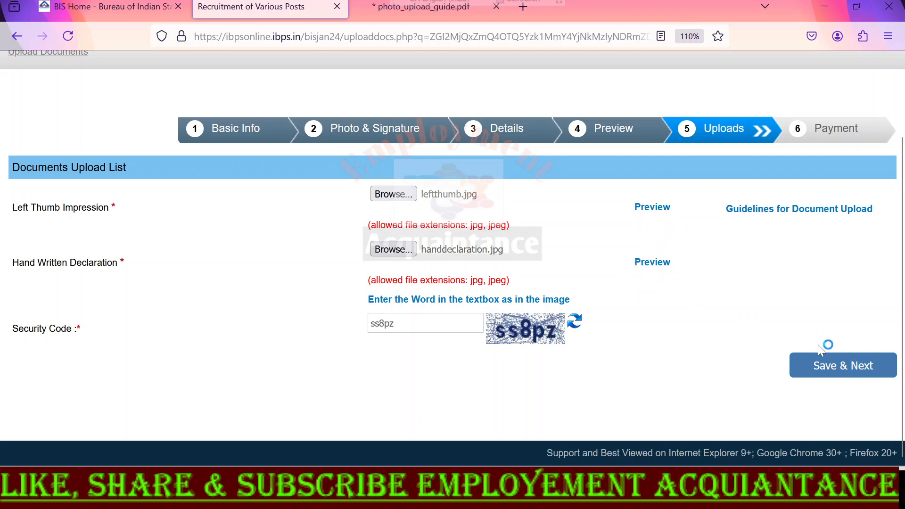
{"action": "left_click", "coordinate": [841, 377]}
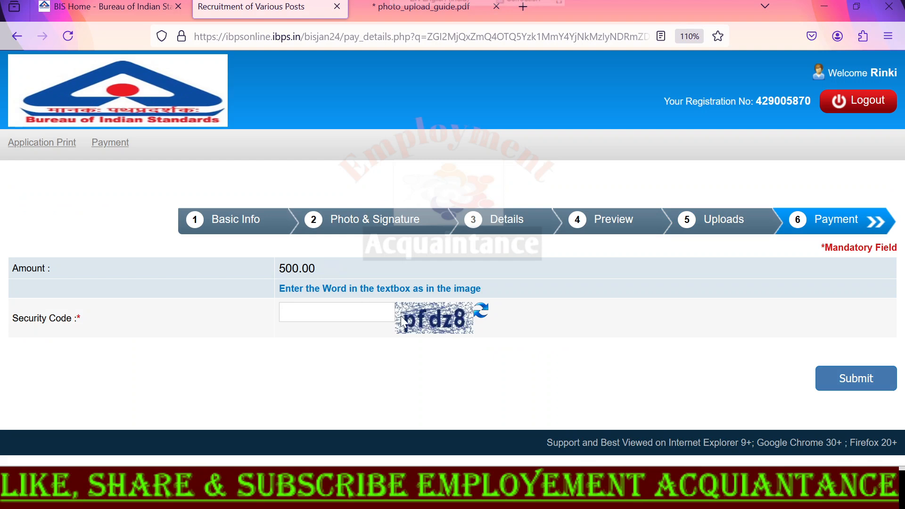
Step: Enter the security code shown in the image for the application fee payment
{"action": "type", "text": "fdz"}
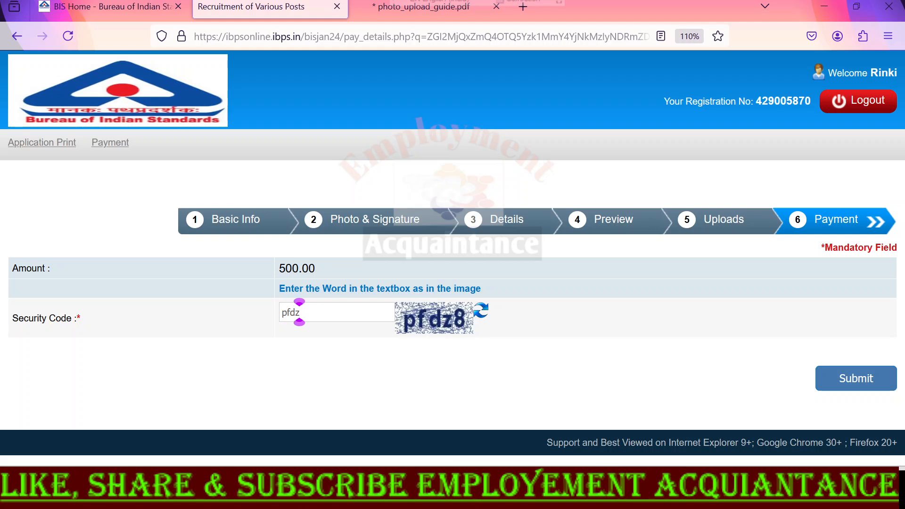
{"action": "type", "text": "8"}
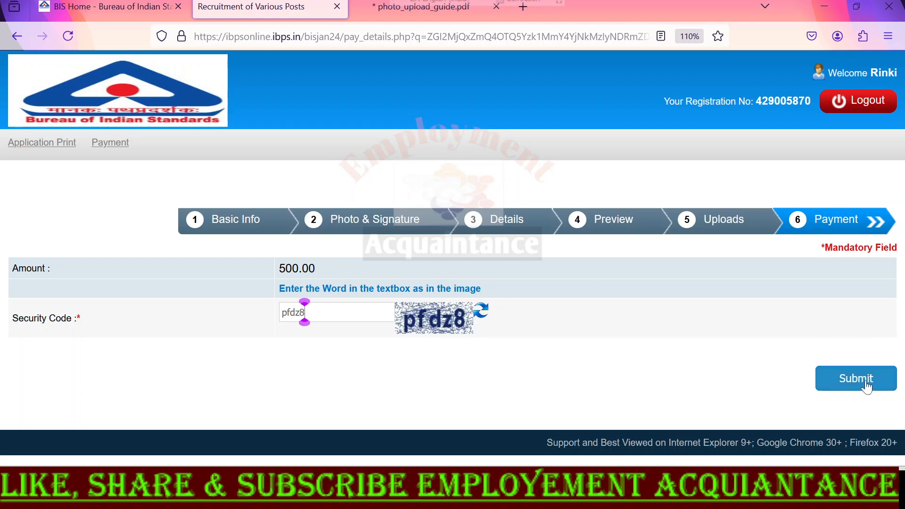